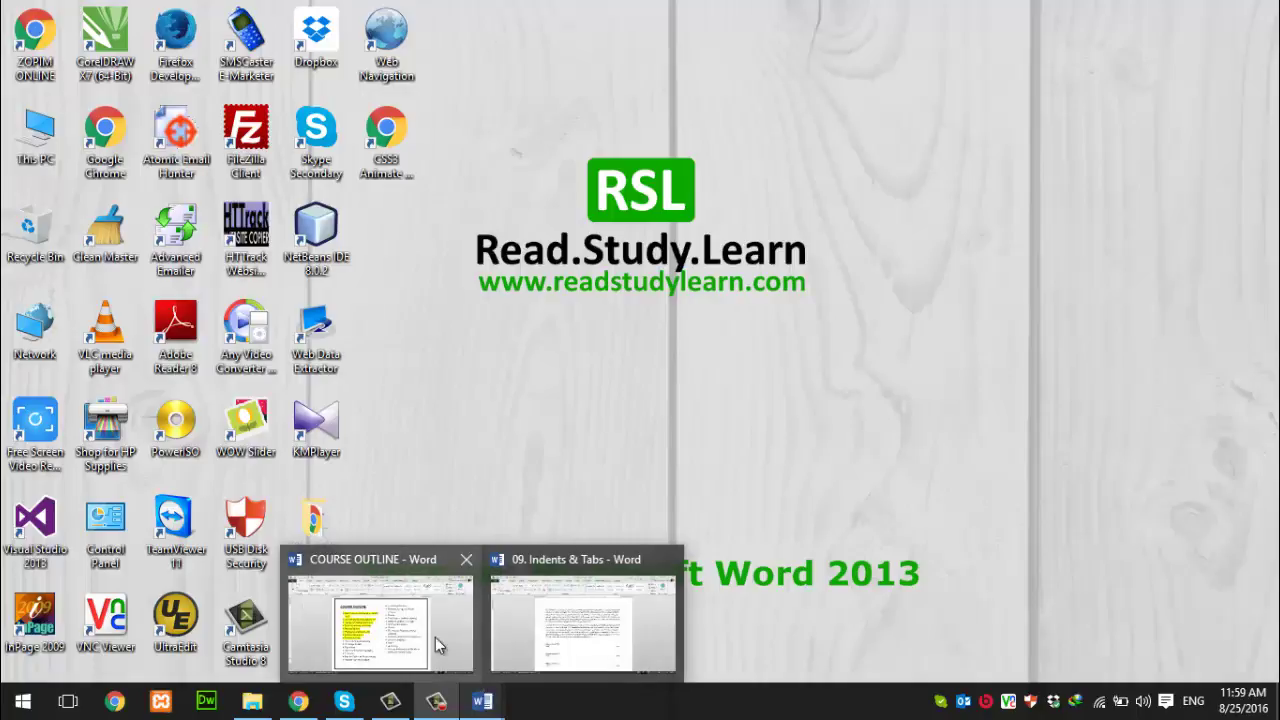
# Step: Highlight 'Line and paragraph spacing.' in yellow in COURSE OUTLINE, then return to 09. Indents & Tabs
pyautogui.click(431, 635)
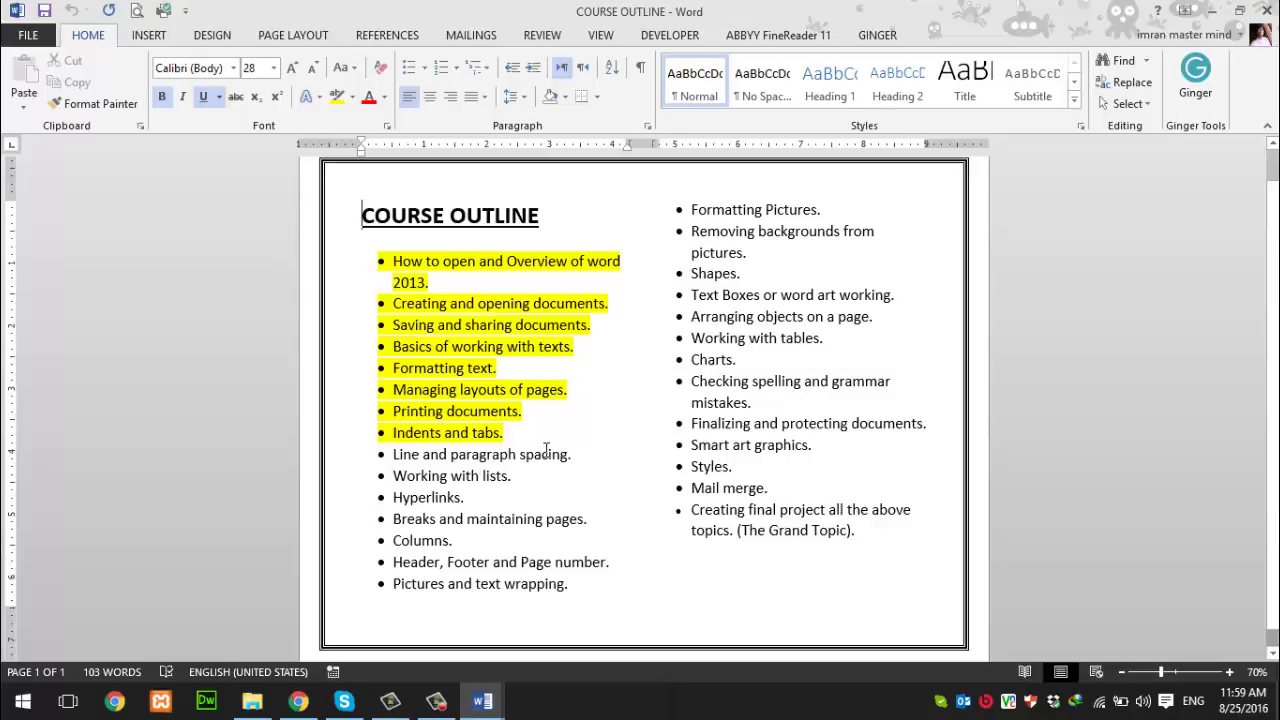
pyautogui.moveTo(393, 455); pyautogui.dragTo(580, 456)
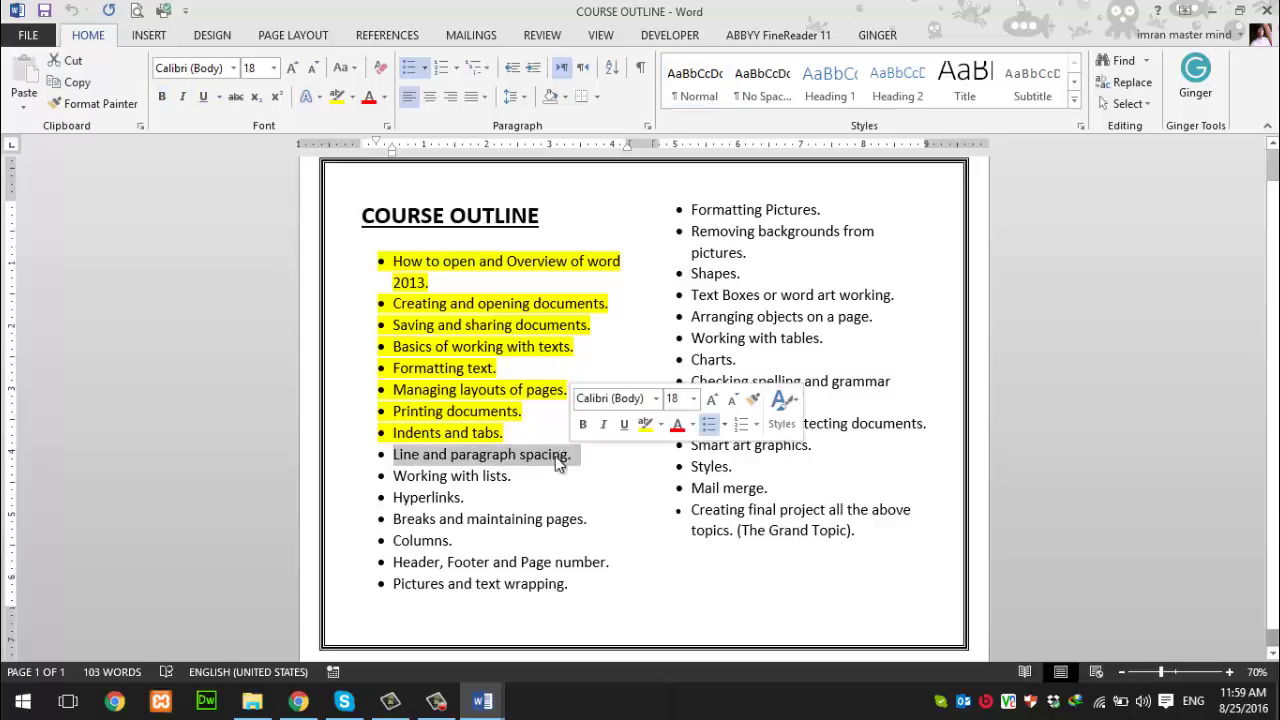
pyautogui.click(338, 96)
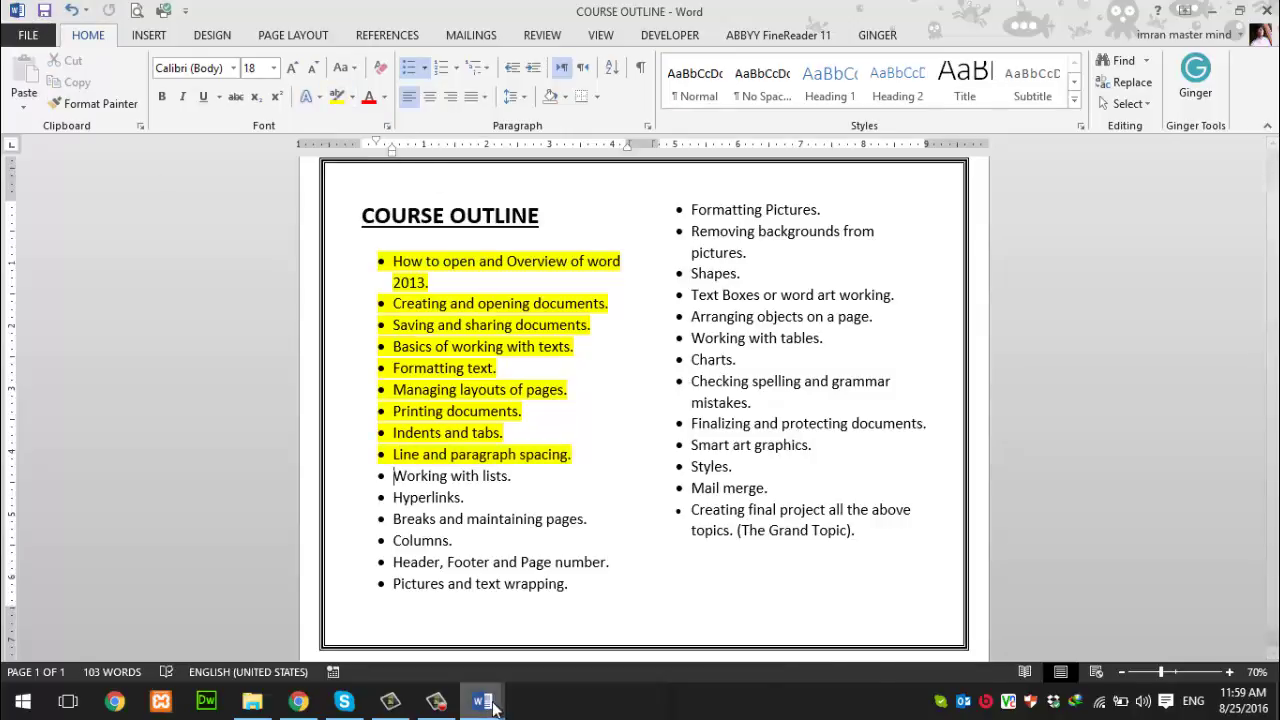
pyautogui.moveTo(482, 702)
pyautogui.click(615, 621)
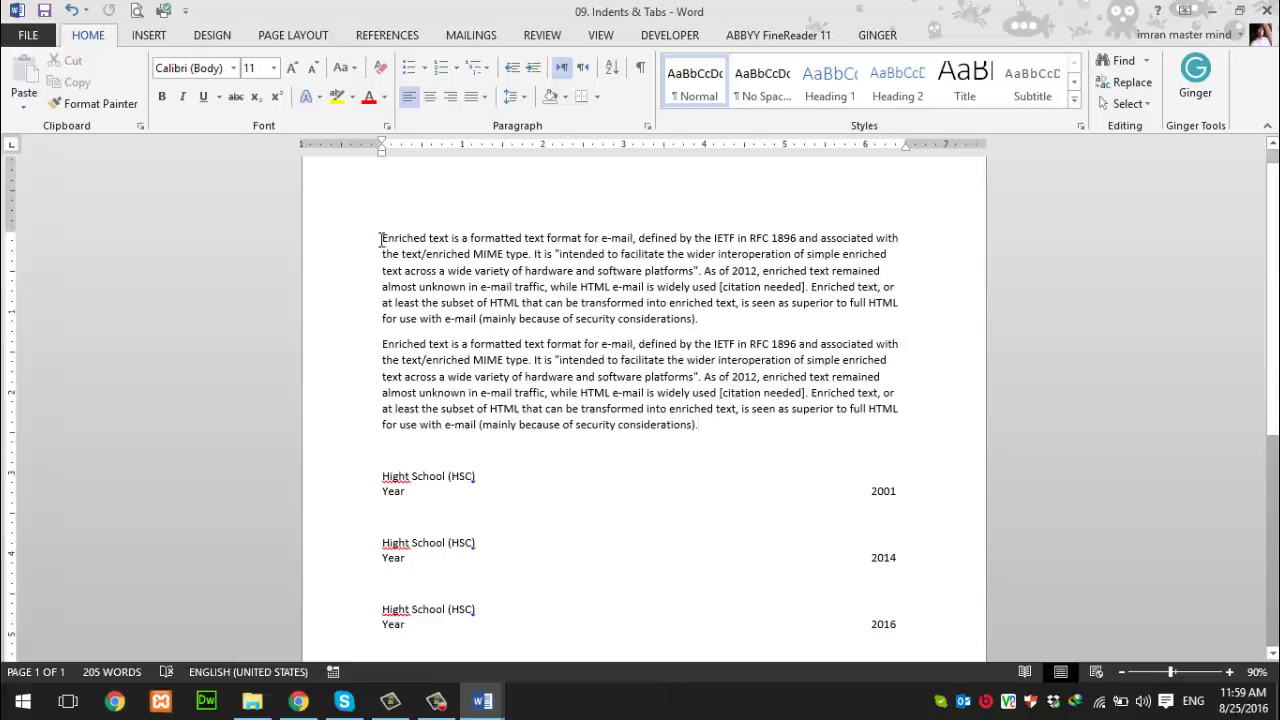
# Step: Select both 'Enriched text' sample paragraphs and bring up the Line and Paragraph Spacing menu
pyautogui.moveTo(381, 240); pyautogui.dragTo(732, 271)
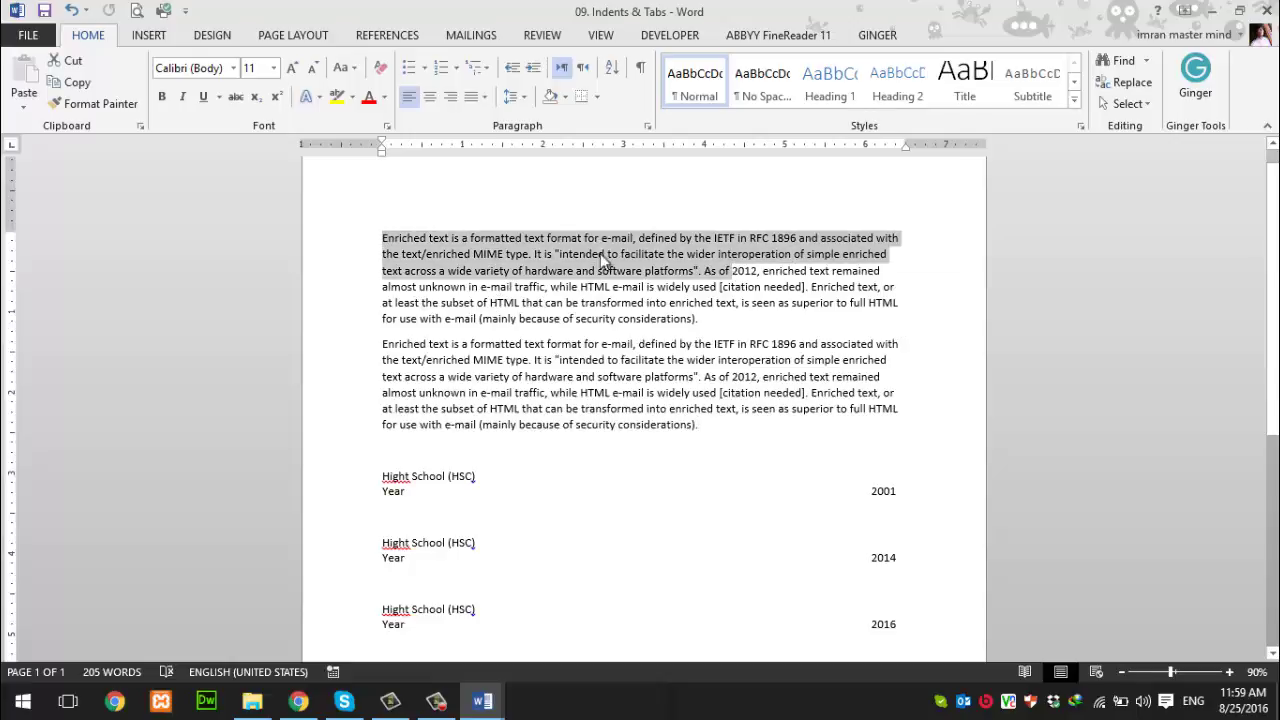
pyautogui.click(449, 240)
pyautogui.moveTo(382, 240)
pyautogui.mouseDown()
pyautogui.moveTo(650, 292)
pyautogui.moveTo(712, 333)
pyautogui.mouseUp()
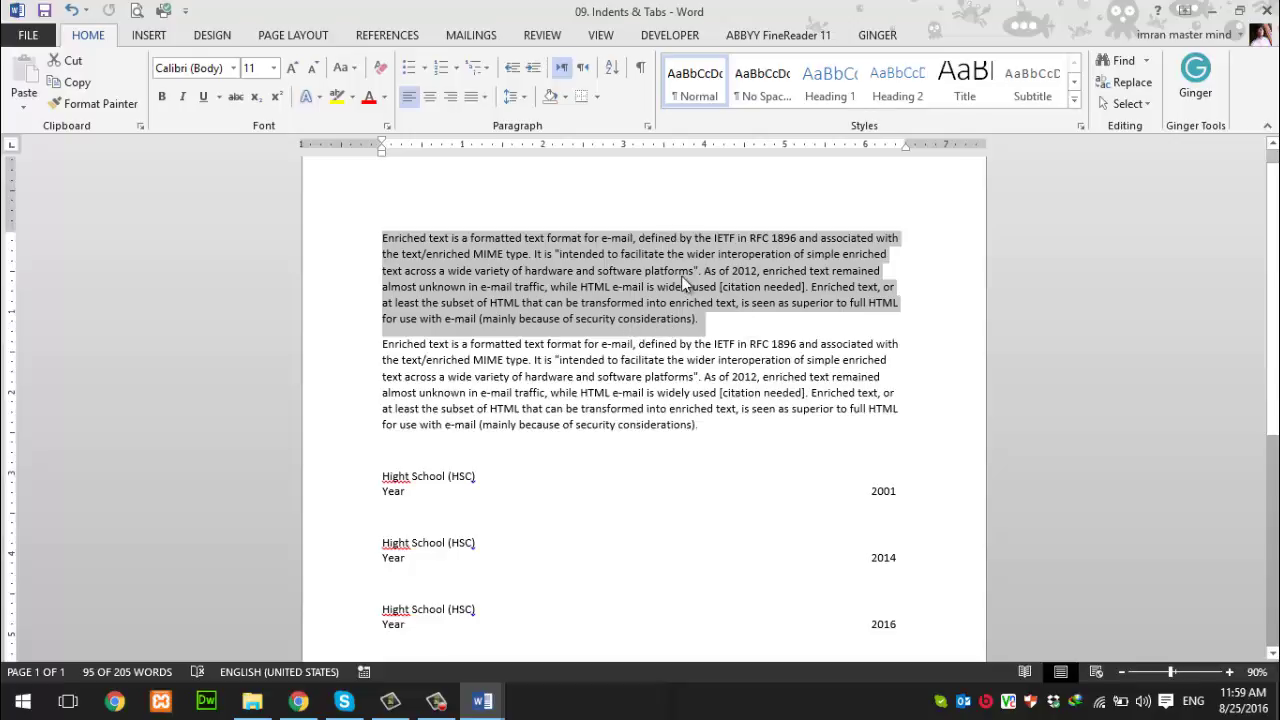
pyautogui.click(712, 343)
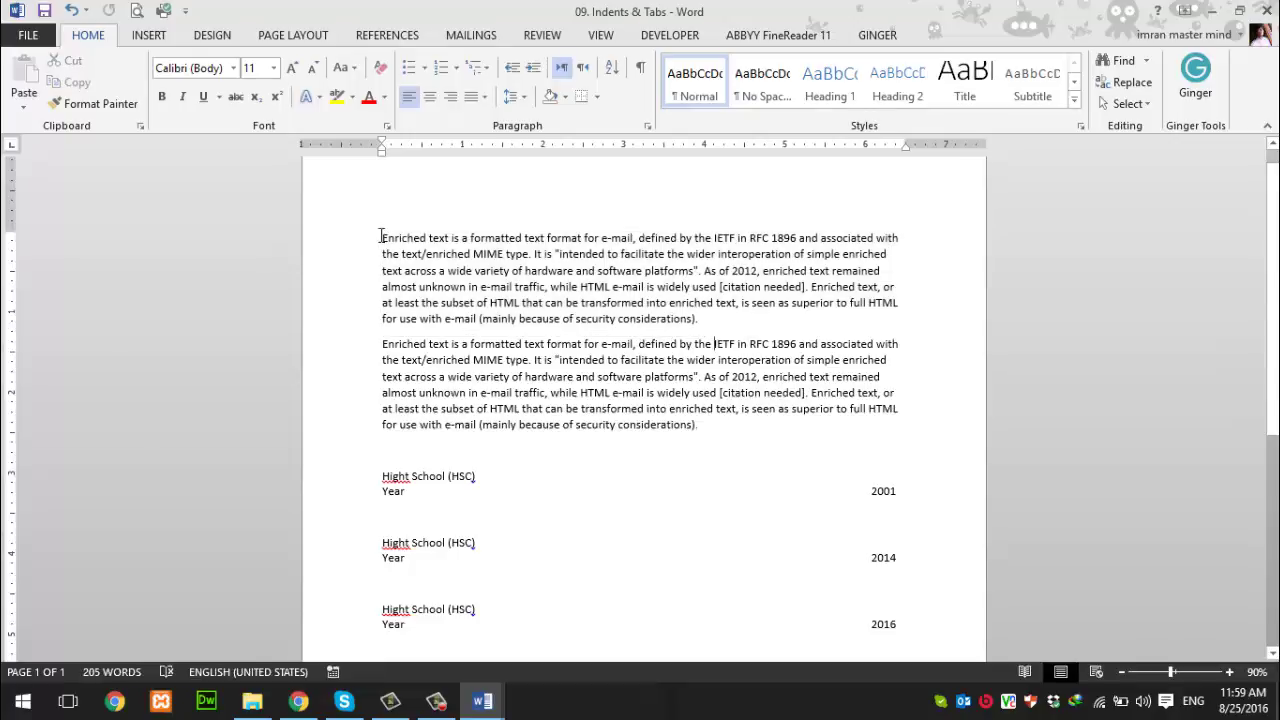
pyautogui.moveTo(381, 236); pyautogui.dragTo(835, 408)
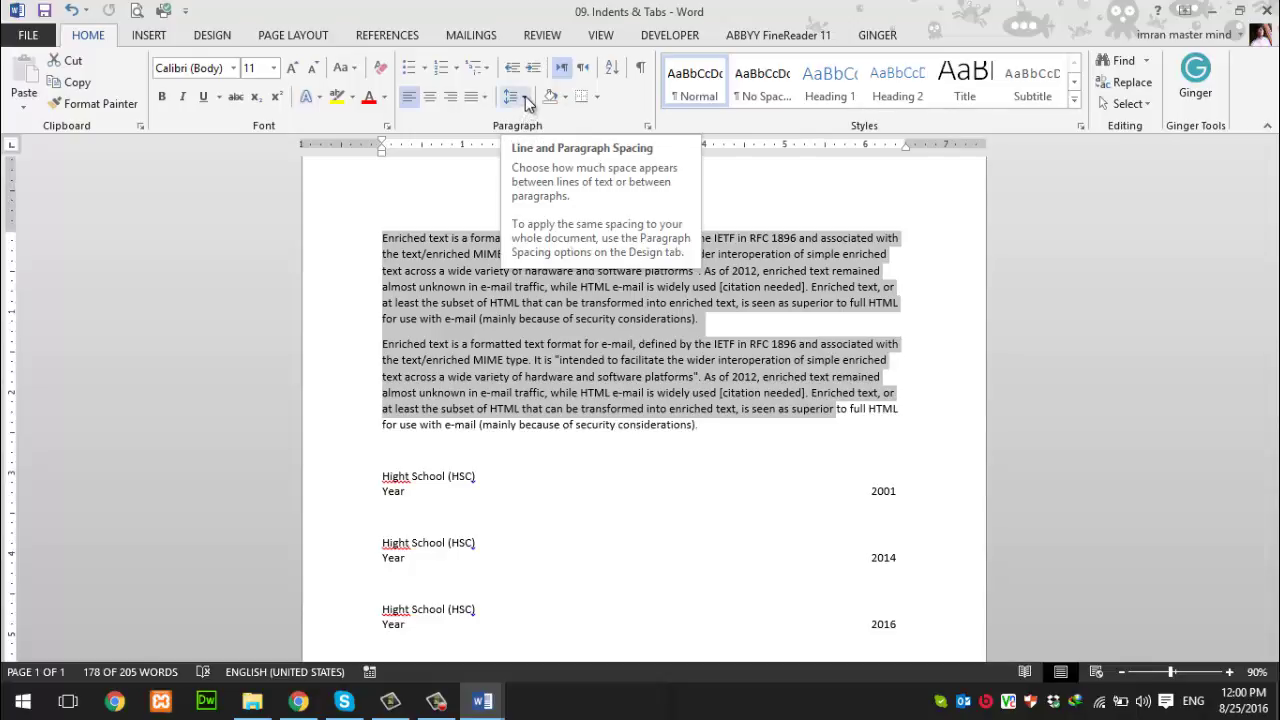
pyautogui.click(525, 98)
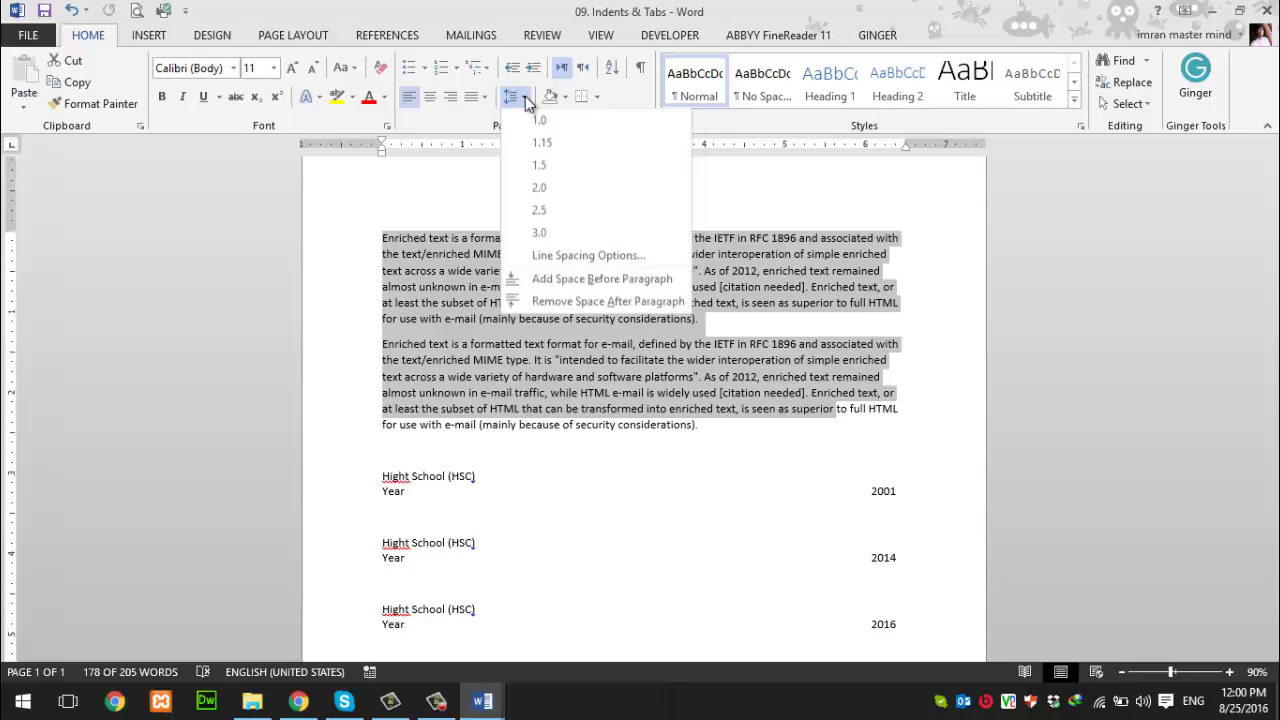
pyautogui.click(865, 314)
pyautogui.click(705, 426)
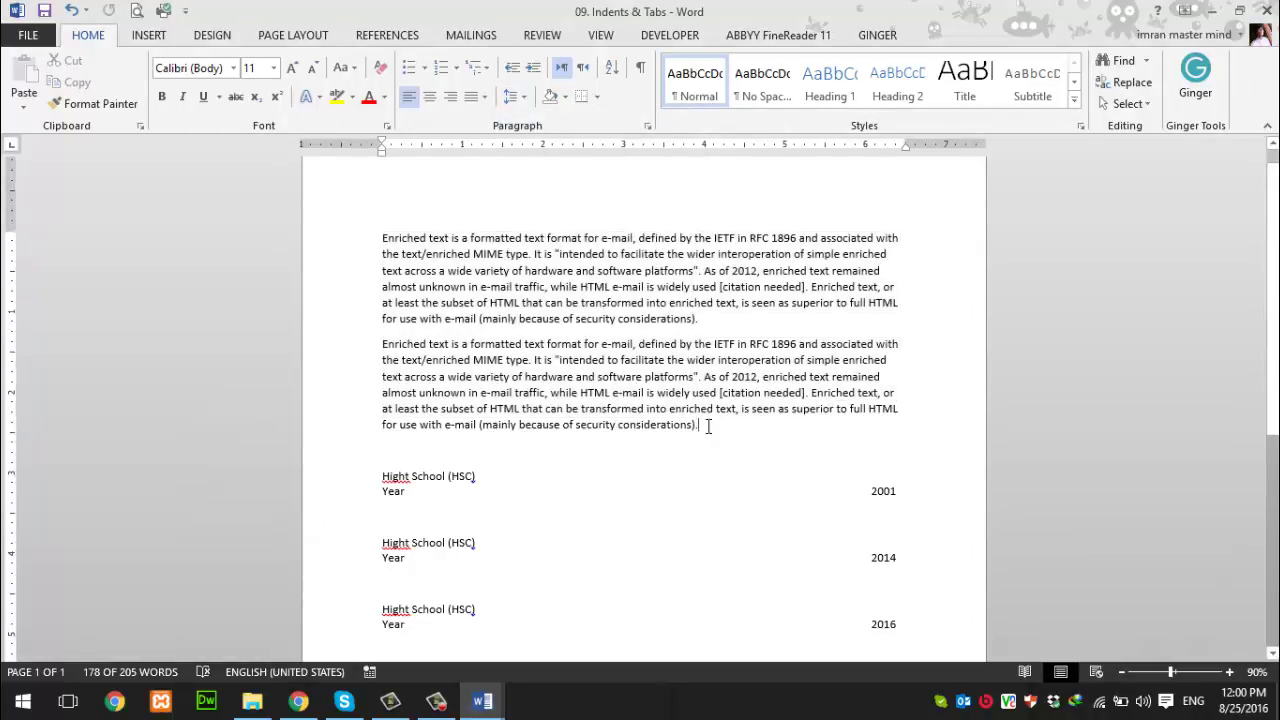
pyautogui.moveTo(705, 426); pyautogui.dragTo(388, 232)
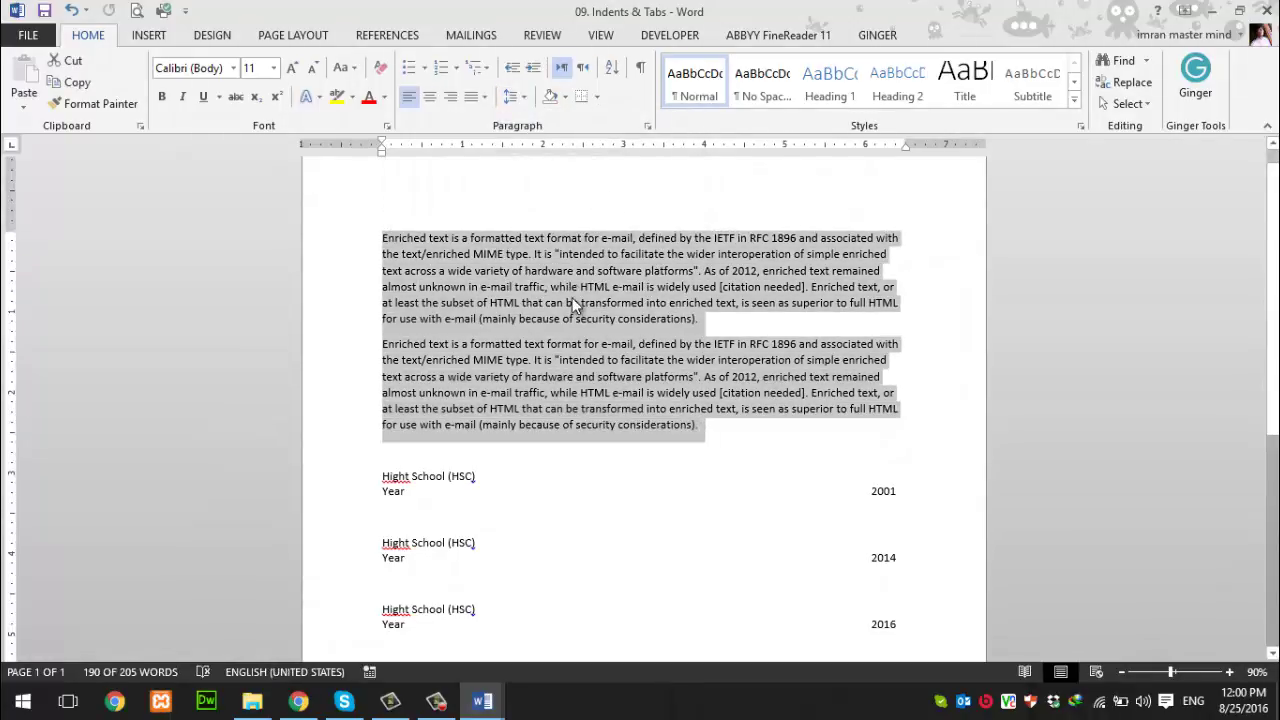
pyautogui.click(521, 104)
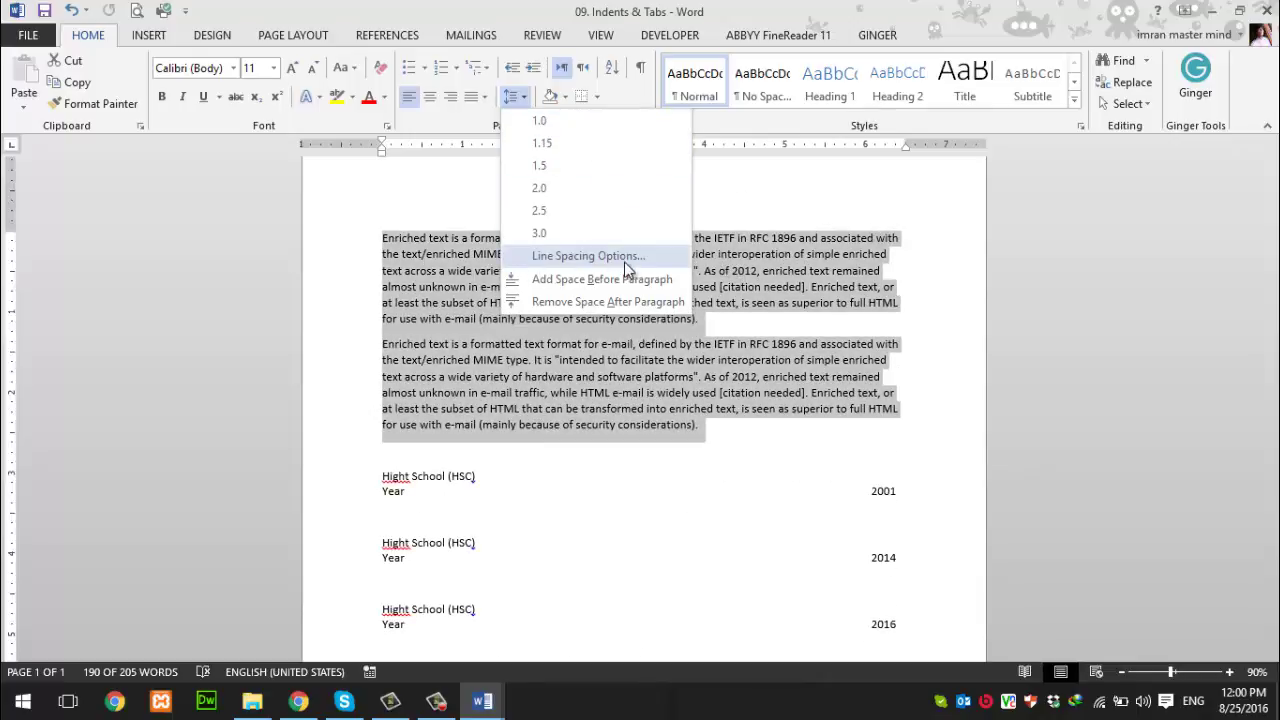
pyautogui.click(600, 263)
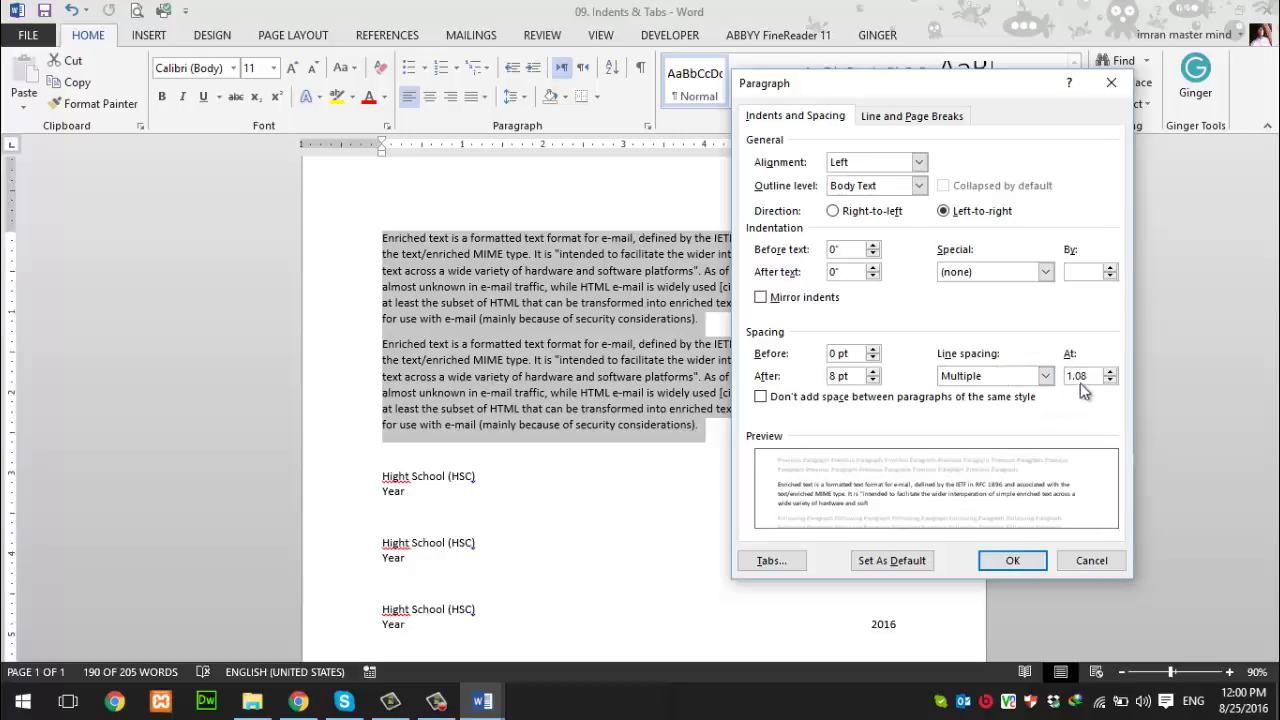
pyautogui.moveTo(1093, 377); pyautogui.dragTo(1063, 377)
pyautogui.click(1046, 377)
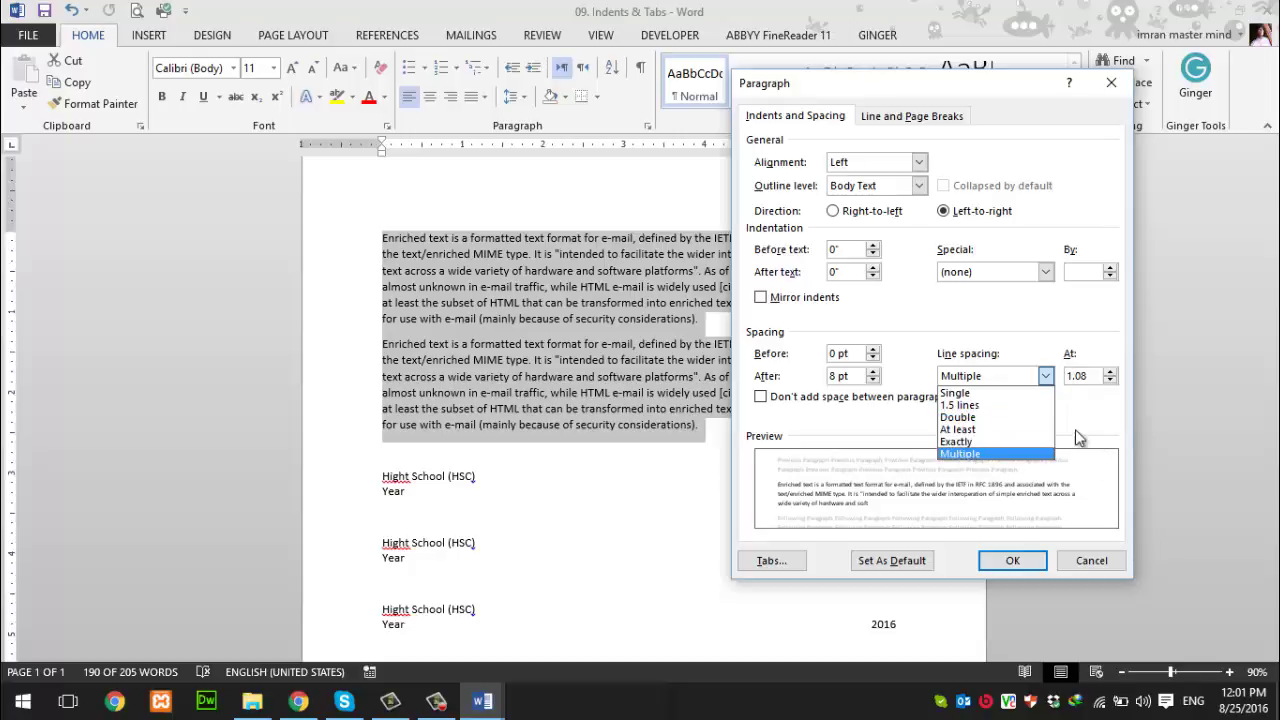
pyautogui.click(1000, 454)
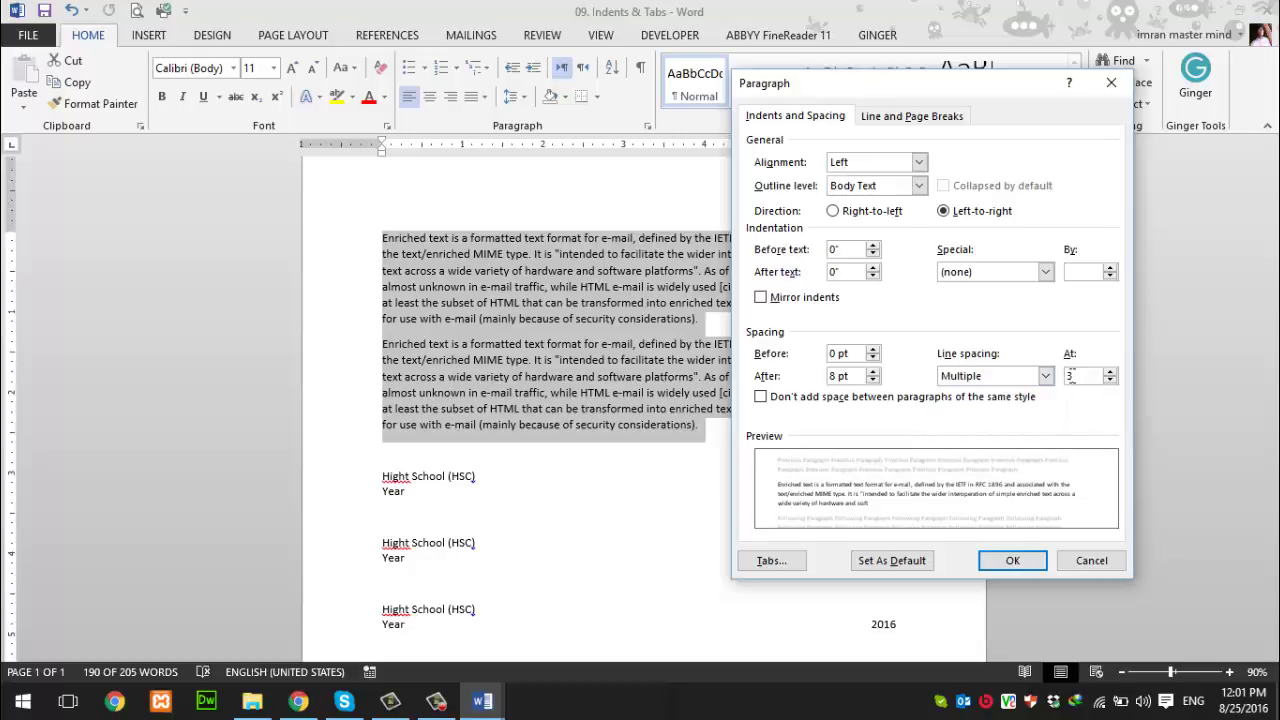
pyautogui.click(1018, 376)
pyautogui.click(1012, 392)
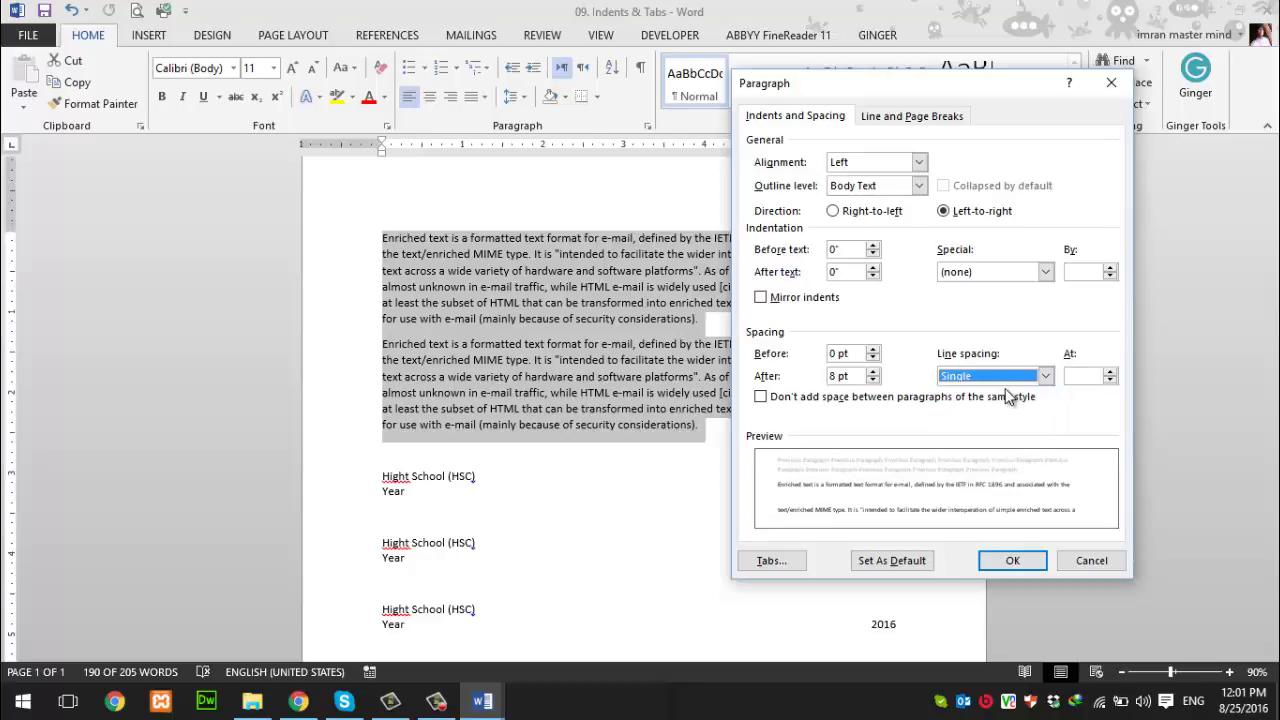
pyautogui.click(1012, 376)
pyautogui.click(1005, 405)
pyautogui.click(1003, 377)
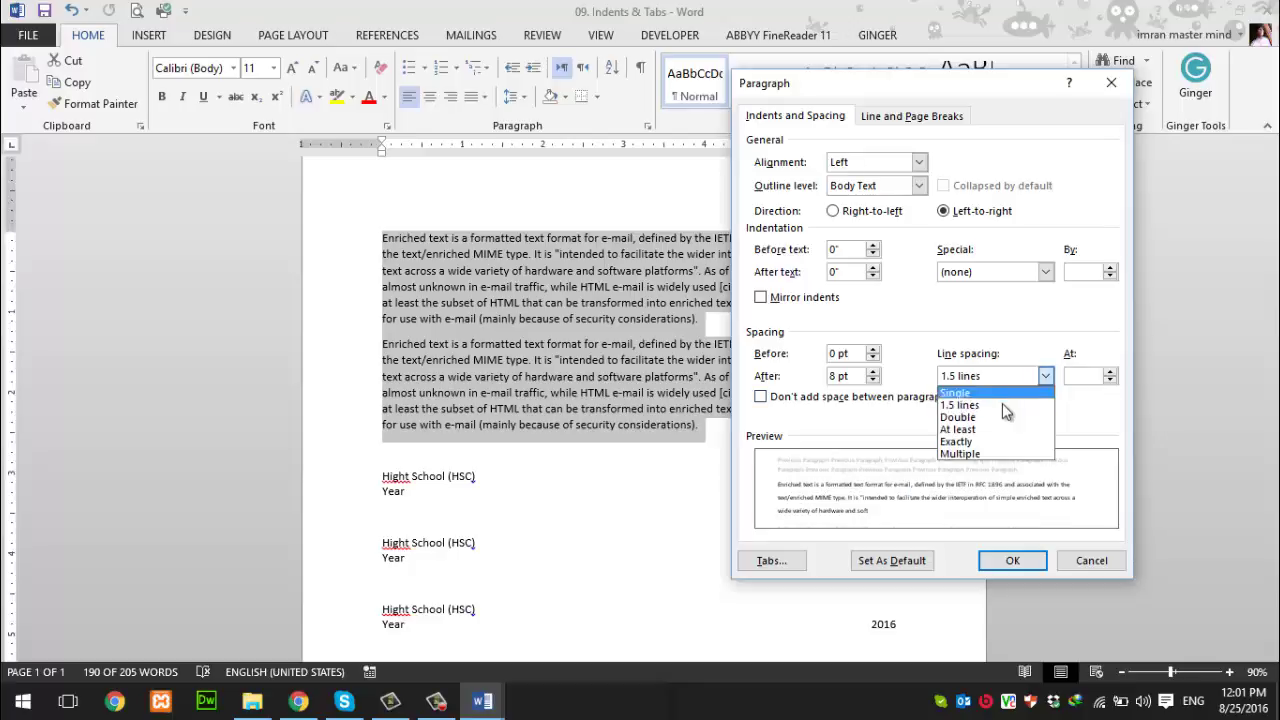
pyautogui.click(1000, 417)
pyautogui.click(1005, 377)
pyautogui.click(984, 441)
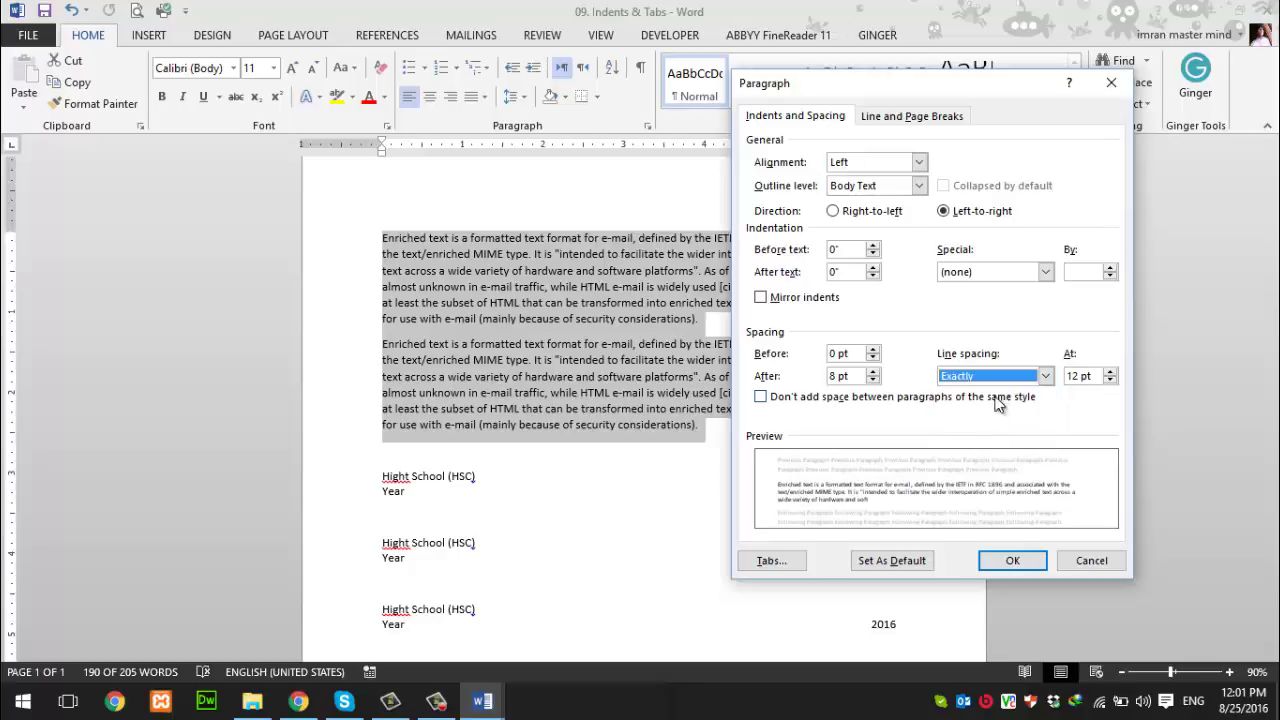
pyautogui.click(1000, 377)
pyautogui.click(980, 454)
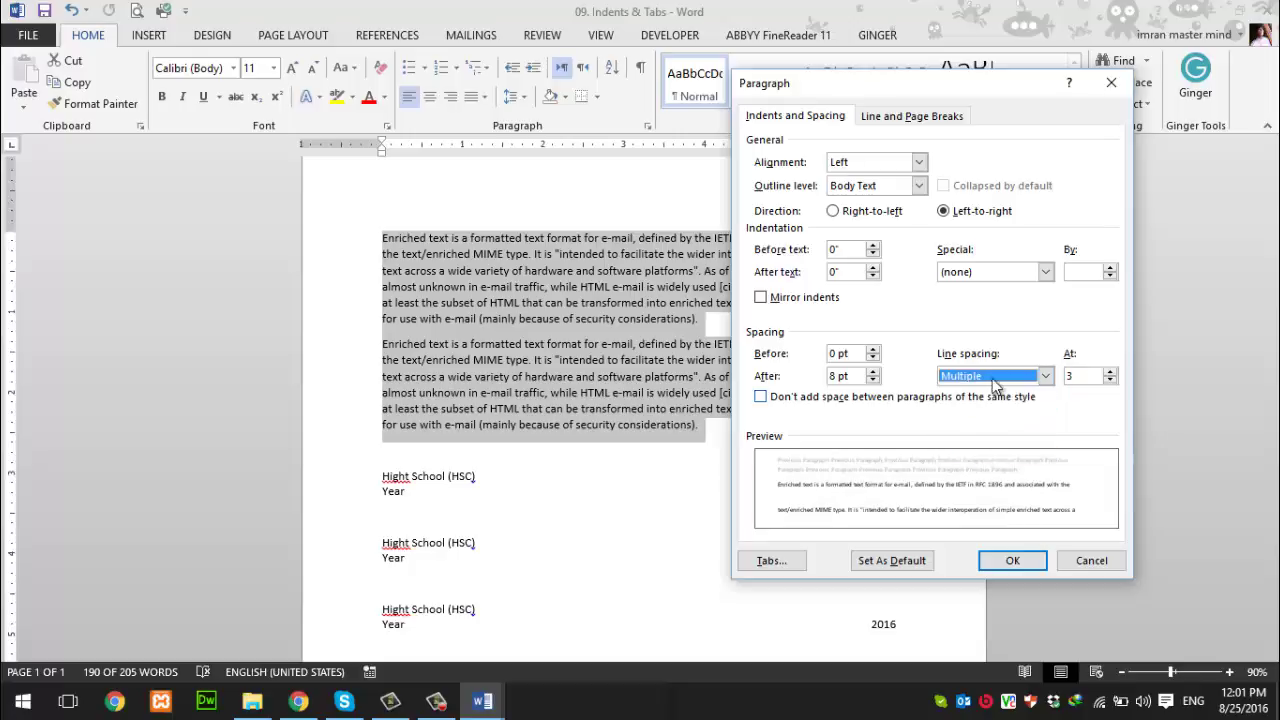
pyautogui.click(1000, 376)
pyautogui.click(990, 441)
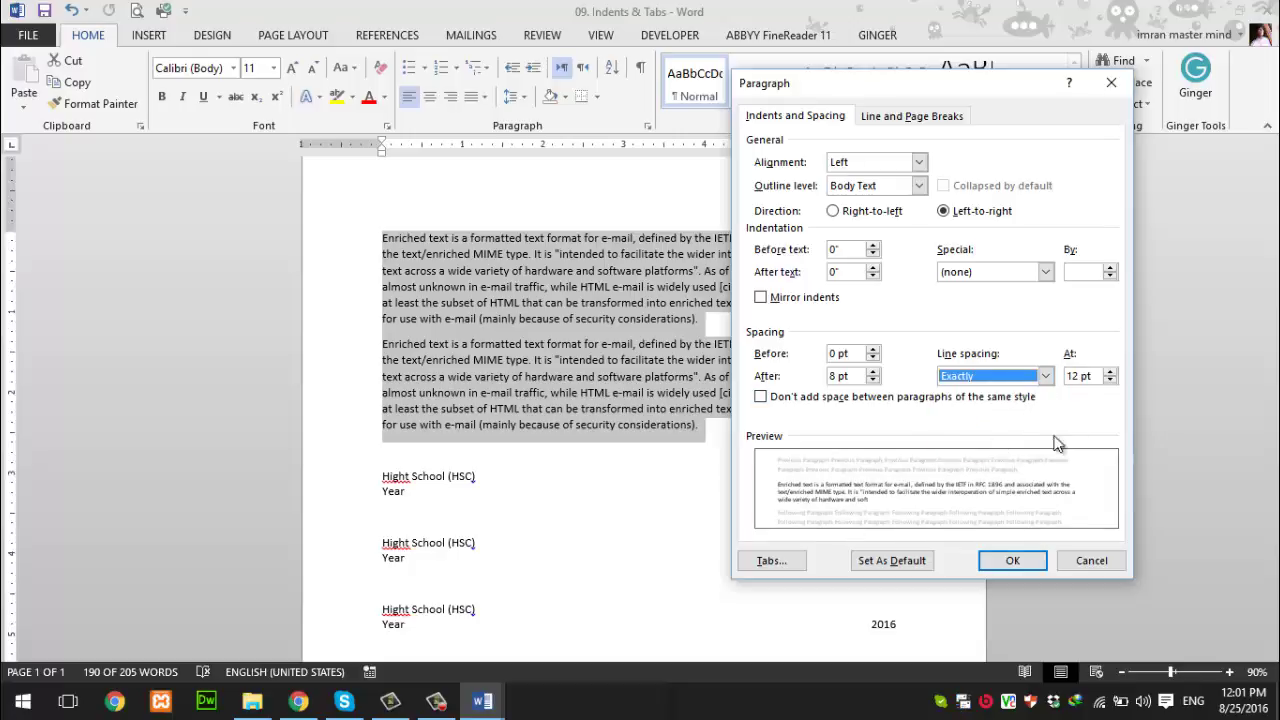
pyautogui.click(1110, 372)
pyautogui.click(1110, 372)
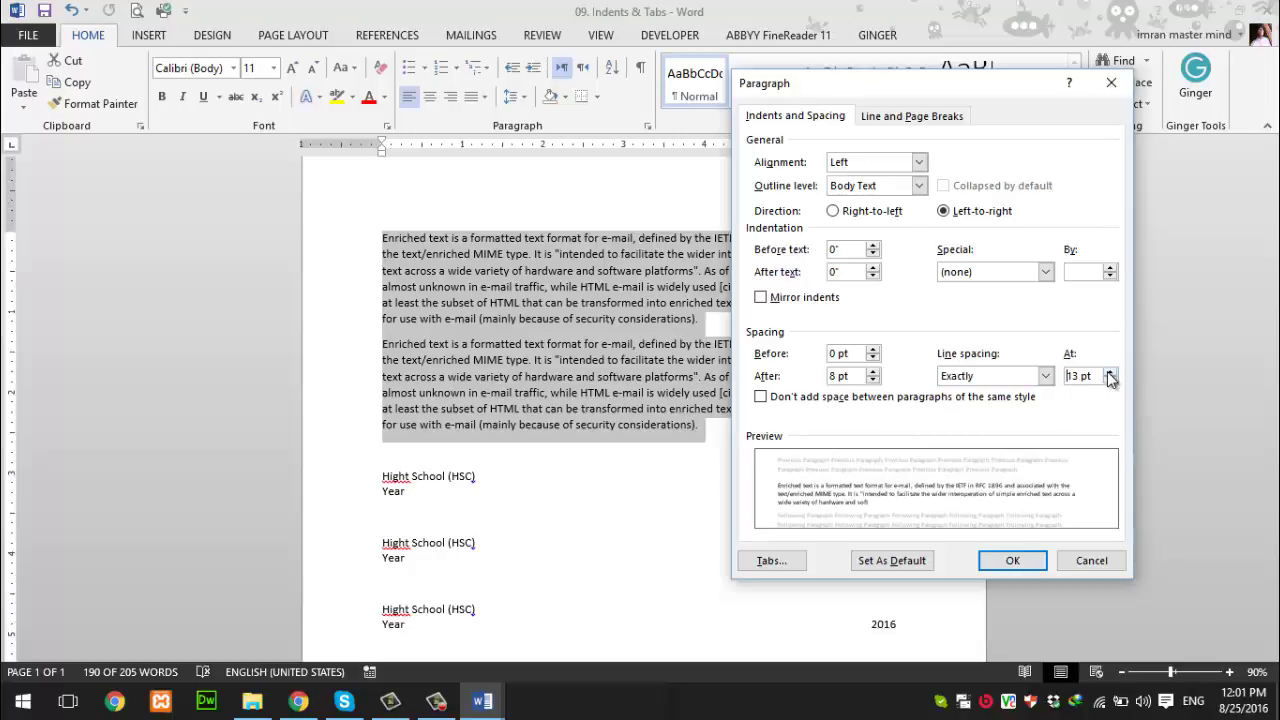
pyautogui.click(1110, 372)
pyautogui.click(1110, 372)
pyautogui.click(1110, 372)
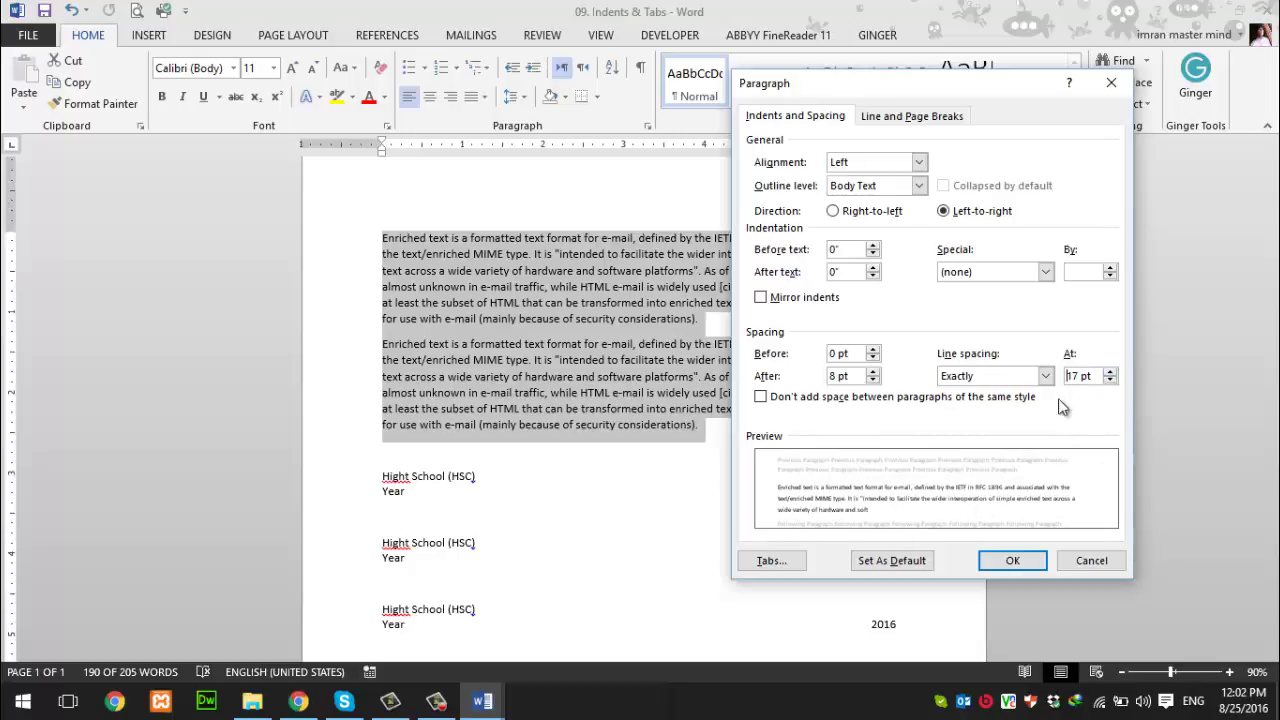
pyautogui.click(1110, 381)
pyautogui.click(1110, 381)
pyautogui.click(1110, 381)
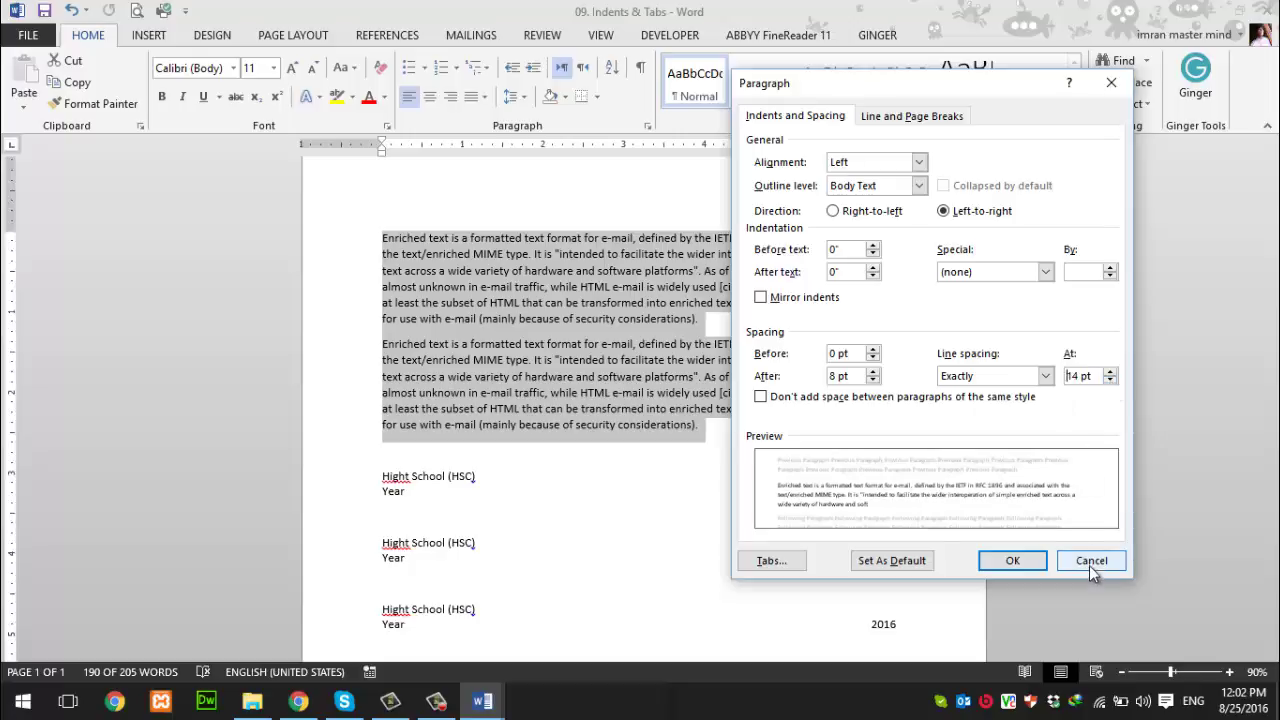
pyautogui.click(1091, 560)
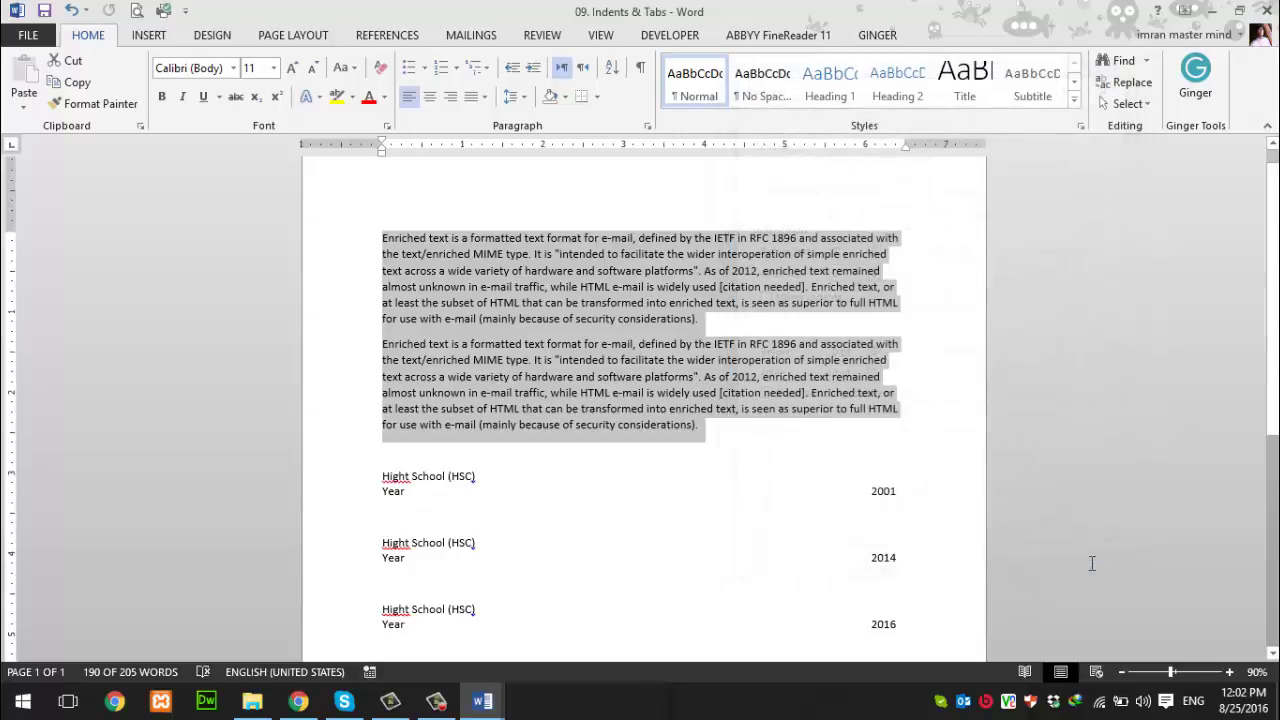
pyautogui.click(676, 327)
# Step: Select both Enriched text sample paragraphs, previewing the line spacing choices
pyautogui.moveTo(722, 320)
pyautogui.mouseDown()
pyautogui.moveTo(394, 222)
pyautogui.moveTo(698, 426)
pyautogui.mouseUp()
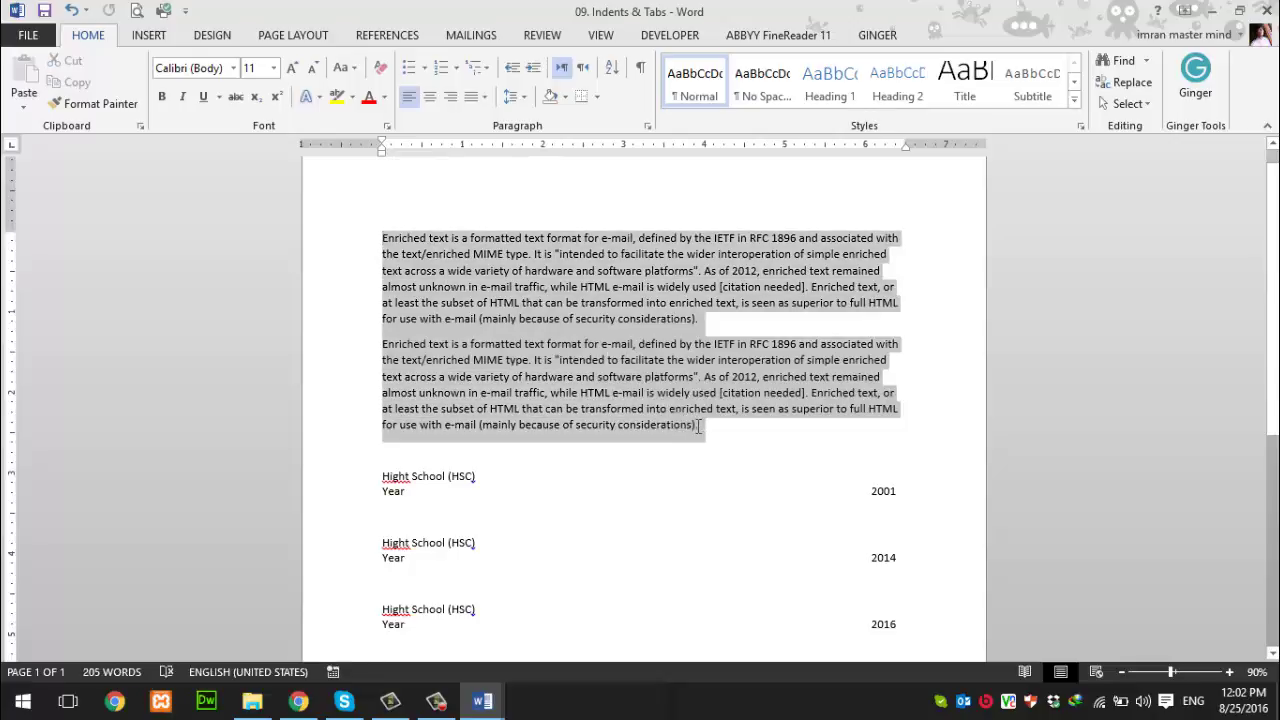
pyautogui.moveTo(698, 426)
pyautogui.mouseDown()
pyautogui.moveTo(491, 284)
pyautogui.moveTo(384, 238)
pyautogui.mouseUp()
pyautogui.click(512, 96)
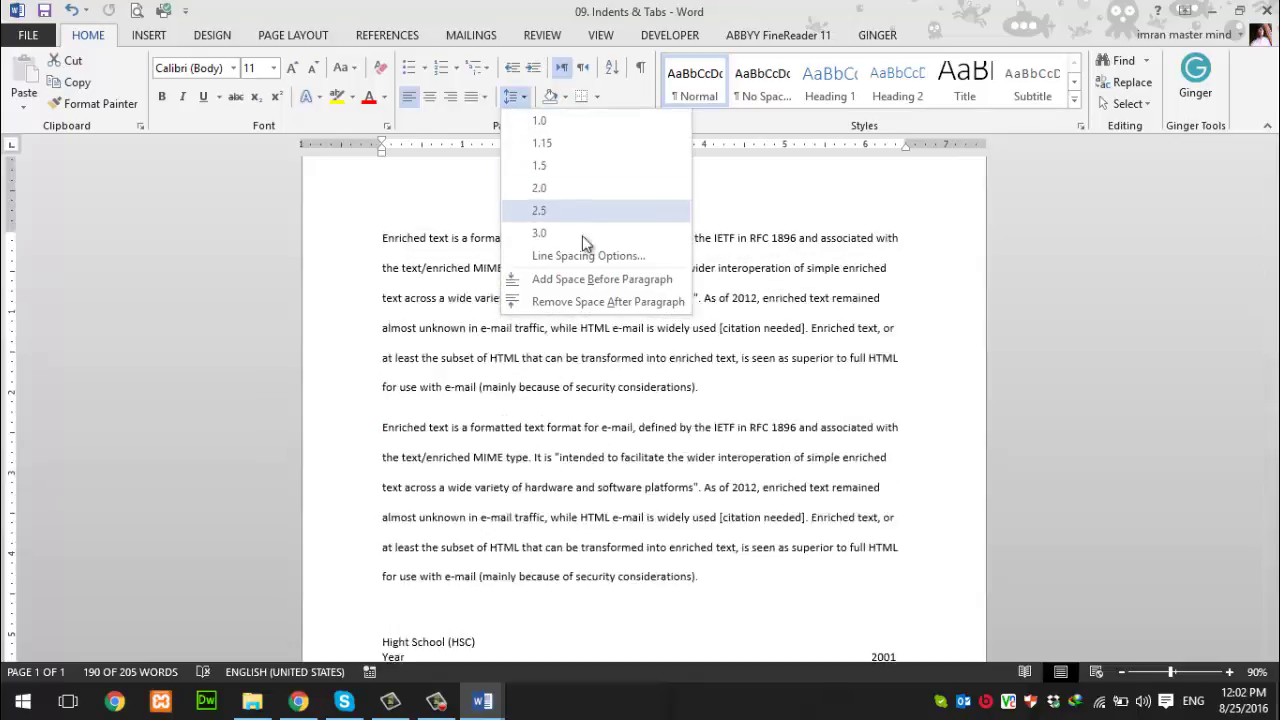
pyautogui.click(715, 428)
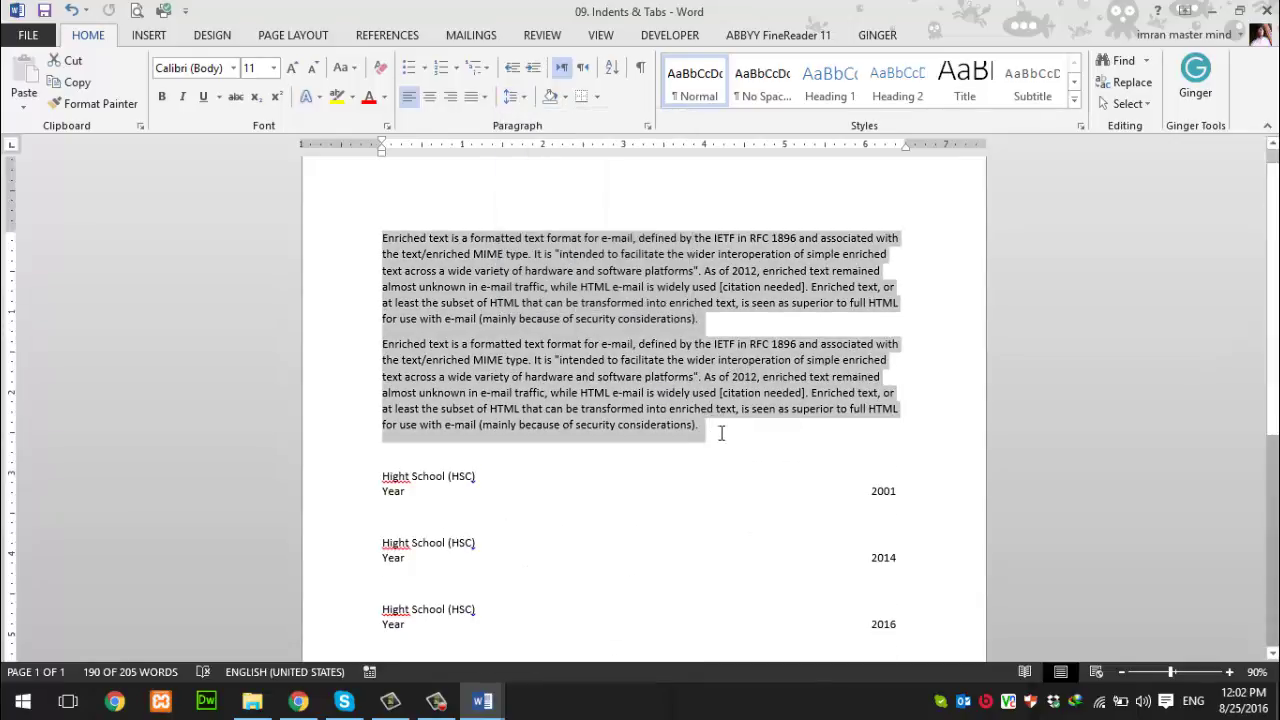
pyautogui.moveTo(721, 433); pyautogui.dragTo(356, 236)
# Step: Toggle the paragraphs between double and single spacing with Ctrl+2/Ctrl+1, ending on single
pyautogui.hotkey('ctrl', '1')
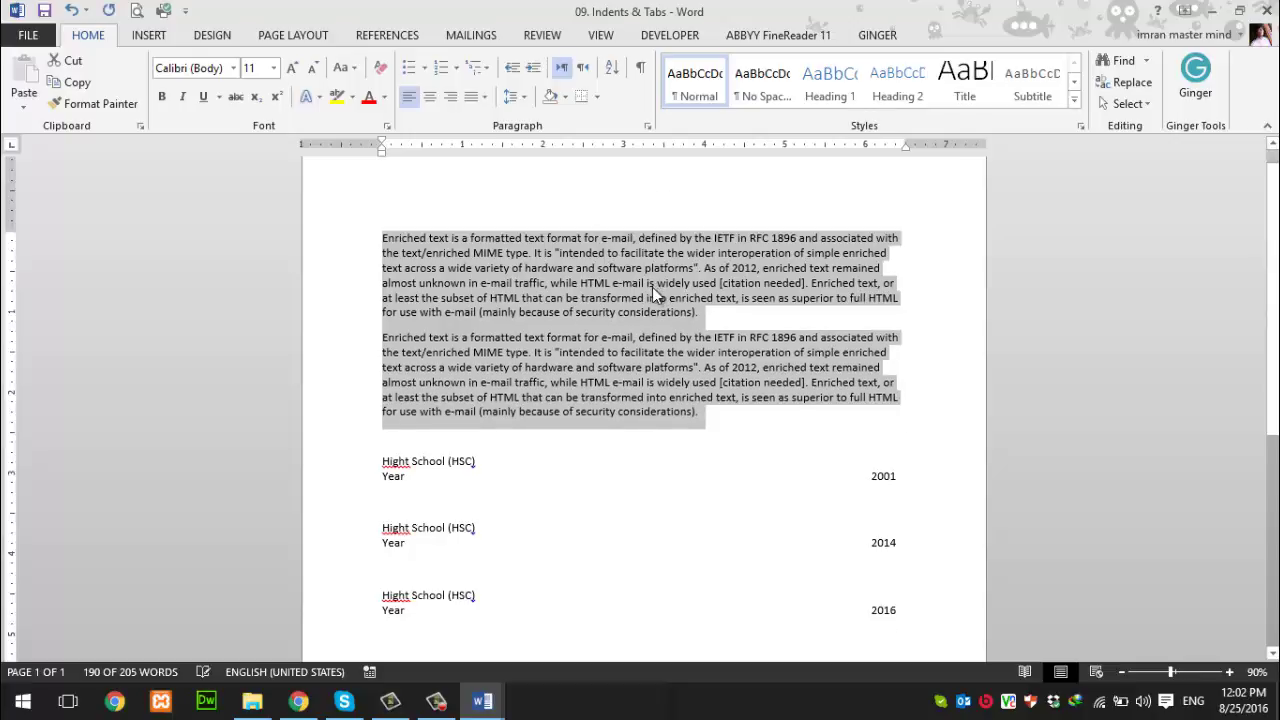
pyautogui.hotkey('ctrl', '2')
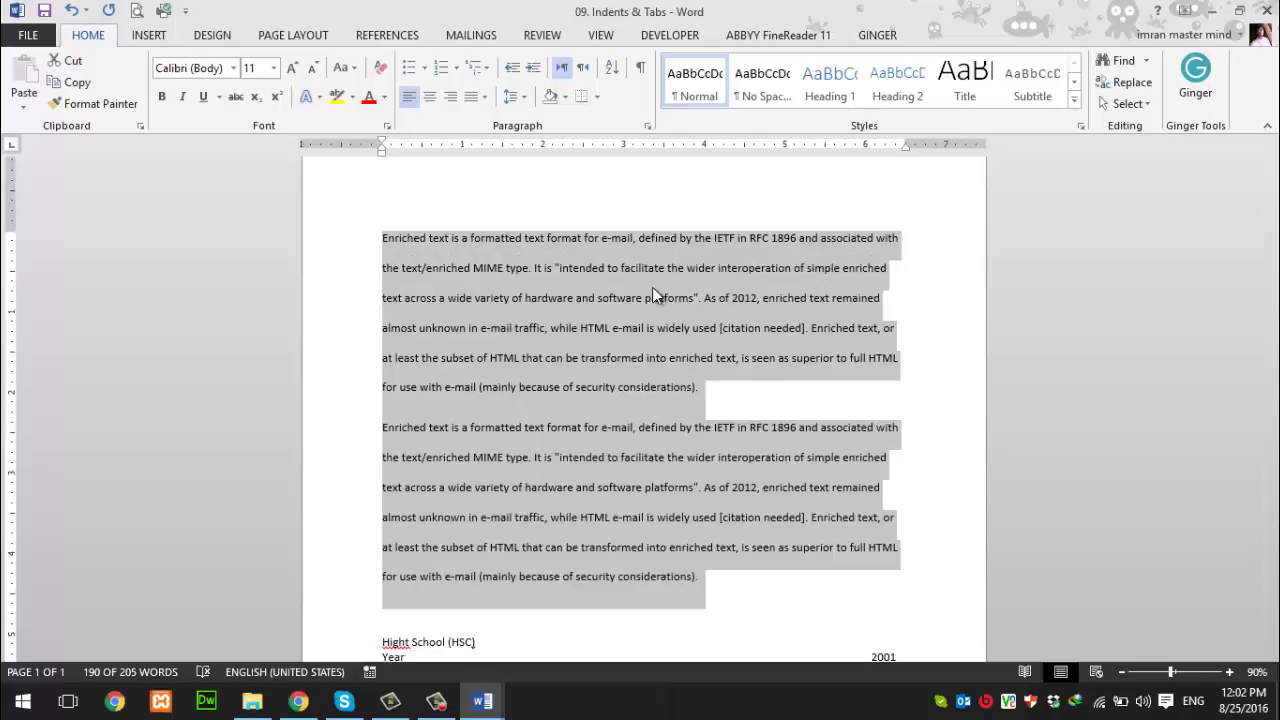
pyautogui.hotkey('ctrl', '1')
pyautogui.hotkey('ctrl', '2')
pyautogui.hotkey('ctrl', '1')
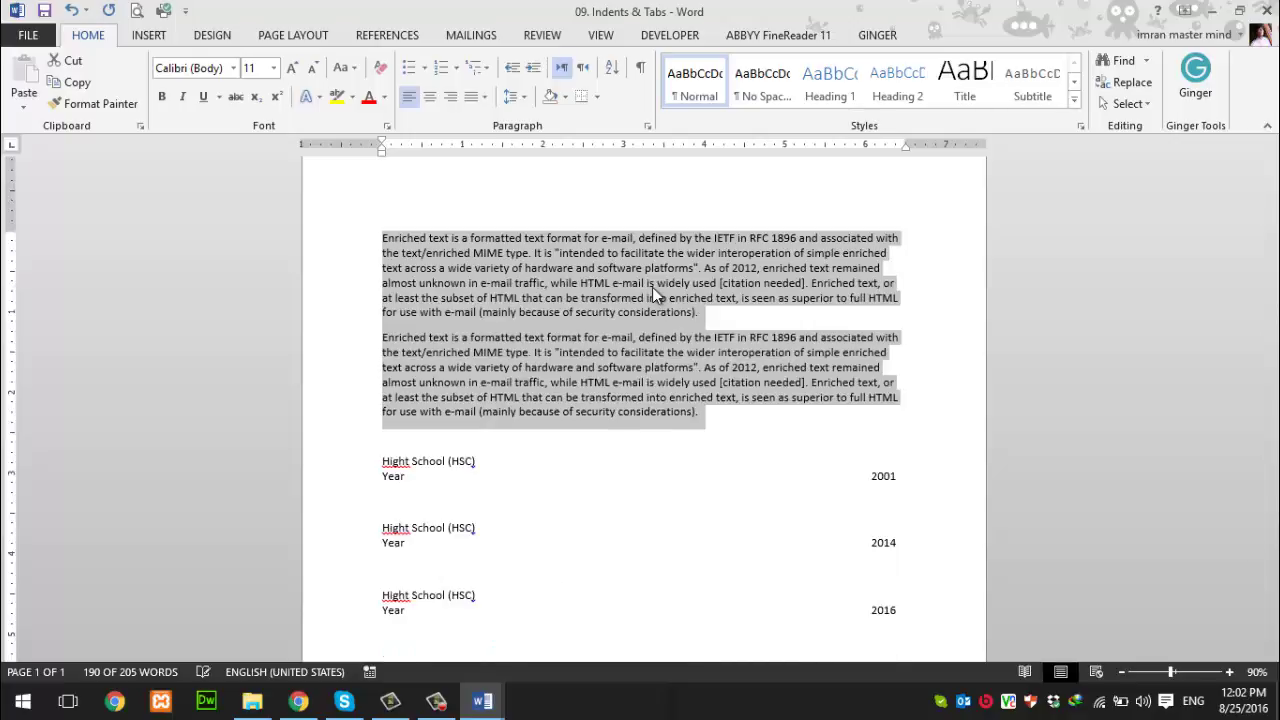
pyautogui.hotkey('ctrl', '2')
pyautogui.hotkey('ctrl', '1')
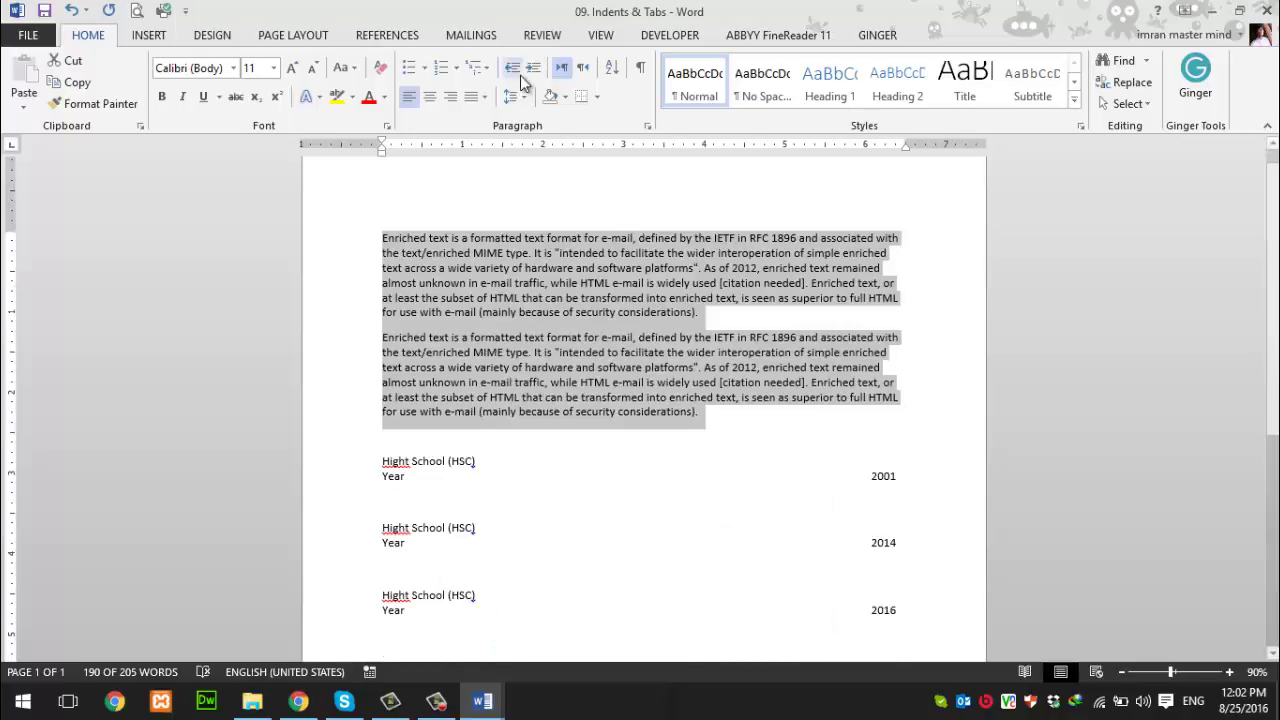
# Step: Apply 1.15 line spacing to the two sample paragraphs
pyautogui.click(517, 96)
pyautogui.click(554, 142)
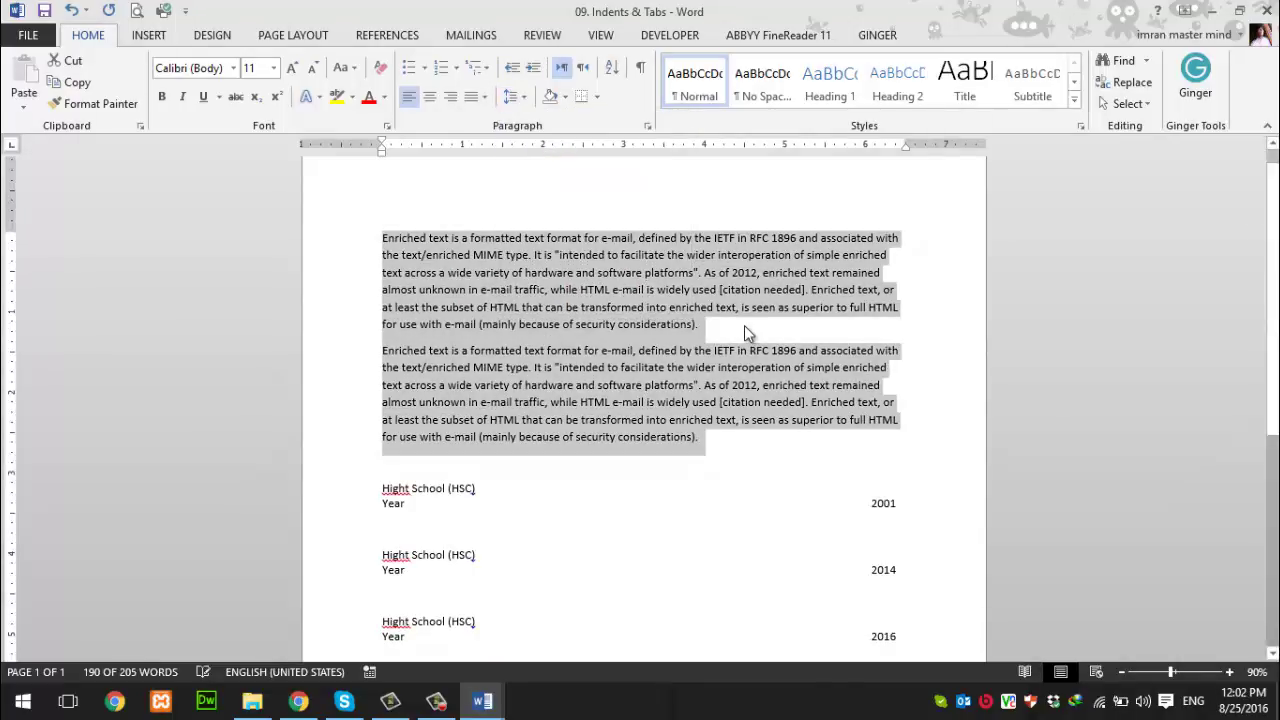
pyautogui.click(557, 215)
pyautogui.click(517, 96)
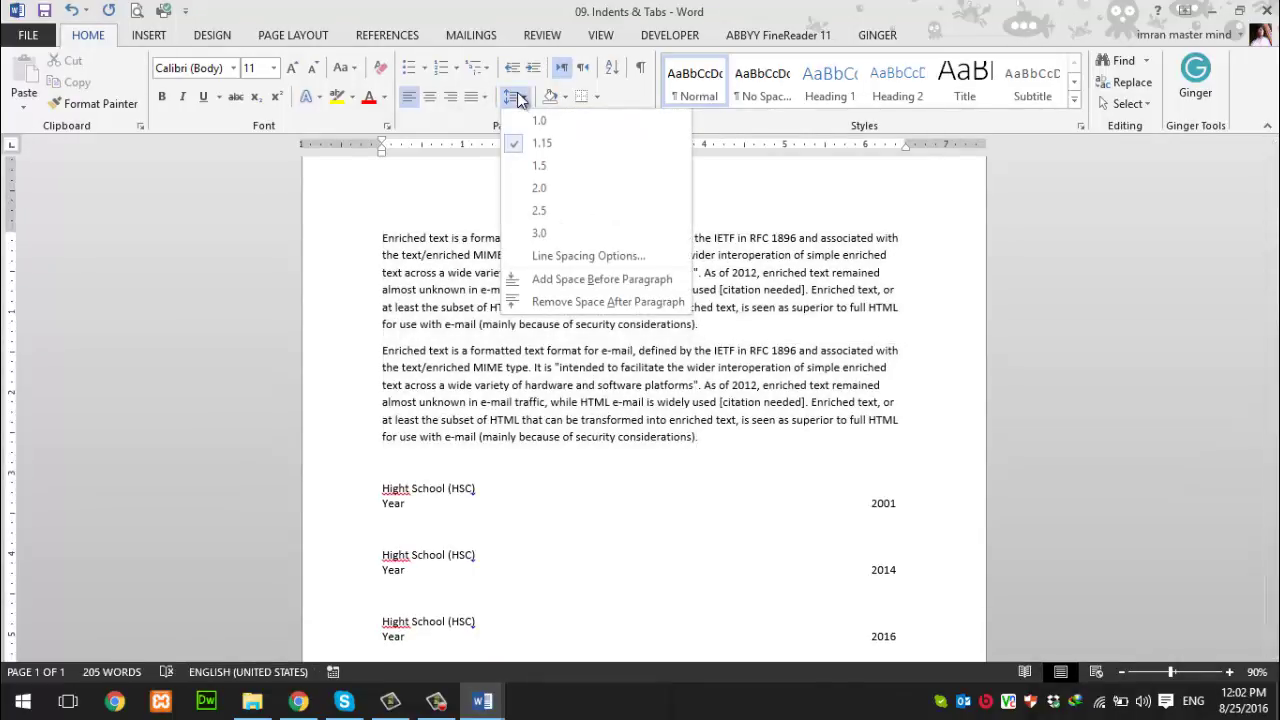
pyautogui.click(705, 324)
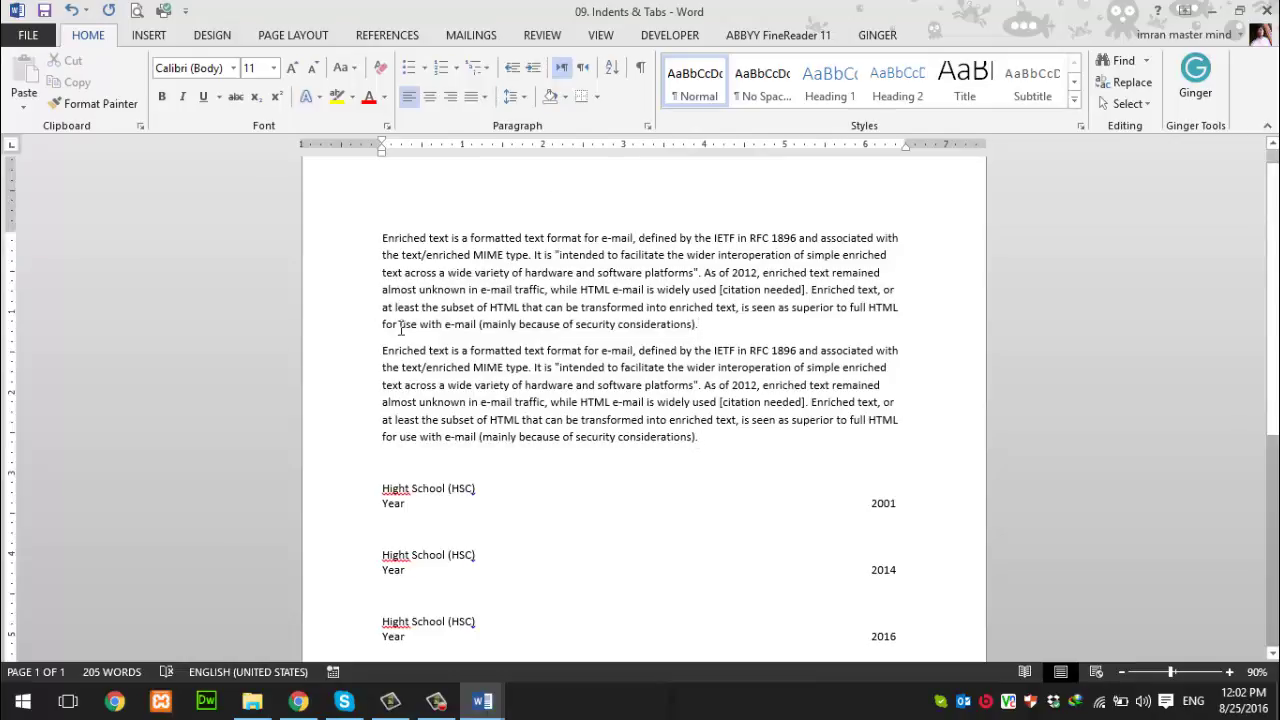
# Step: Reselect both sample paragraphs and open Line Spacing Options
pyautogui.moveTo(400, 326); pyautogui.dragTo(708, 328)
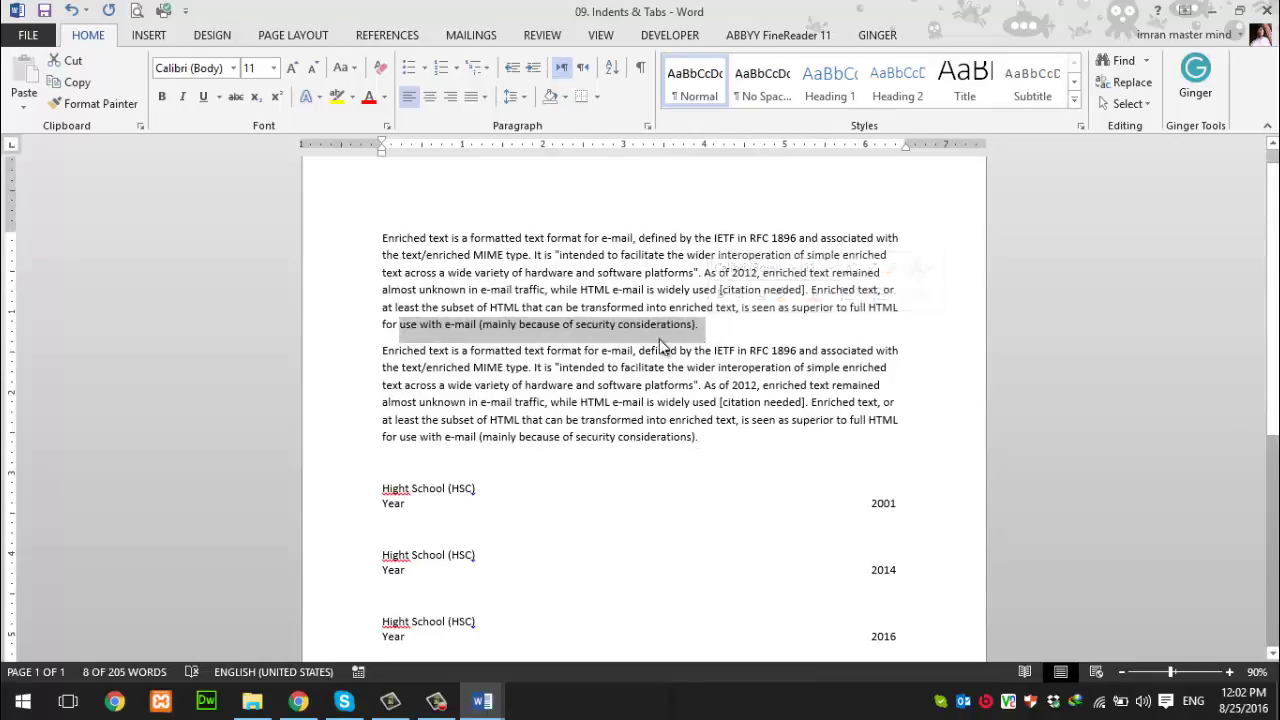
pyautogui.click(601, 341)
pyautogui.click(512, 96)
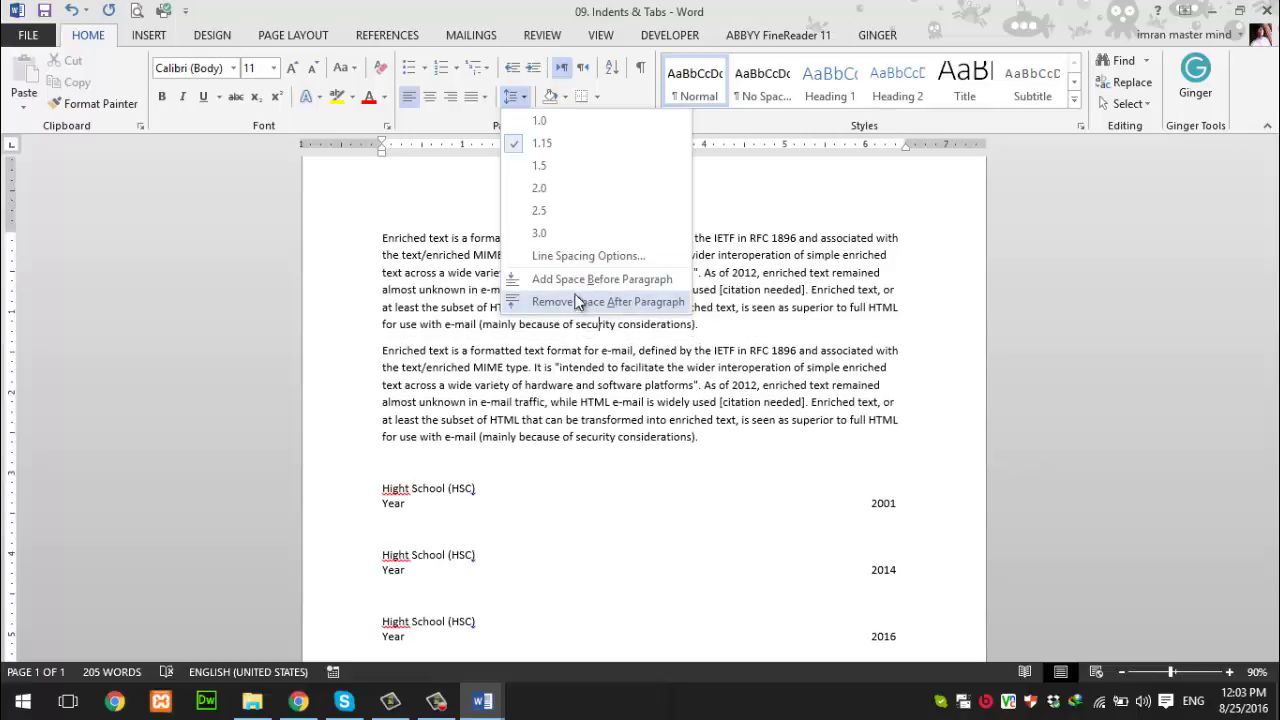
pyautogui.click(546, 375)
pyautogui.moveTo(382, 240); pyautogui.dragTo(704, 437)
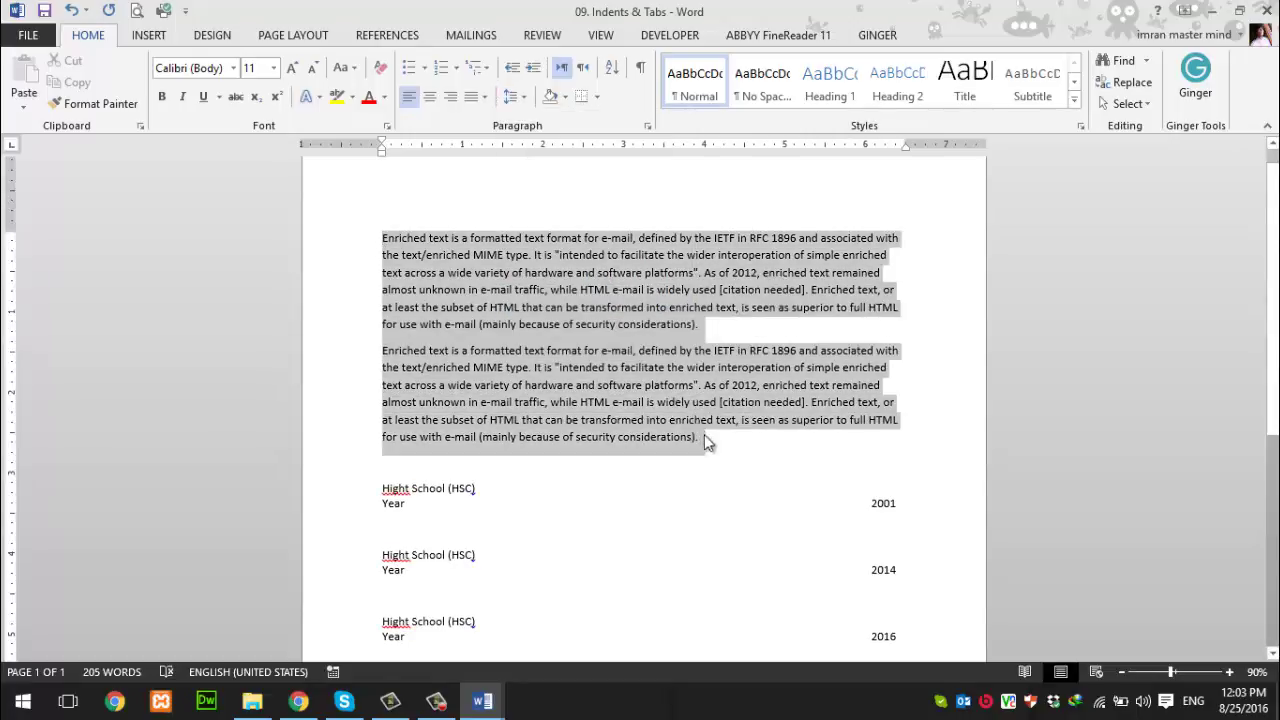
pyautogui.click(514, 96)
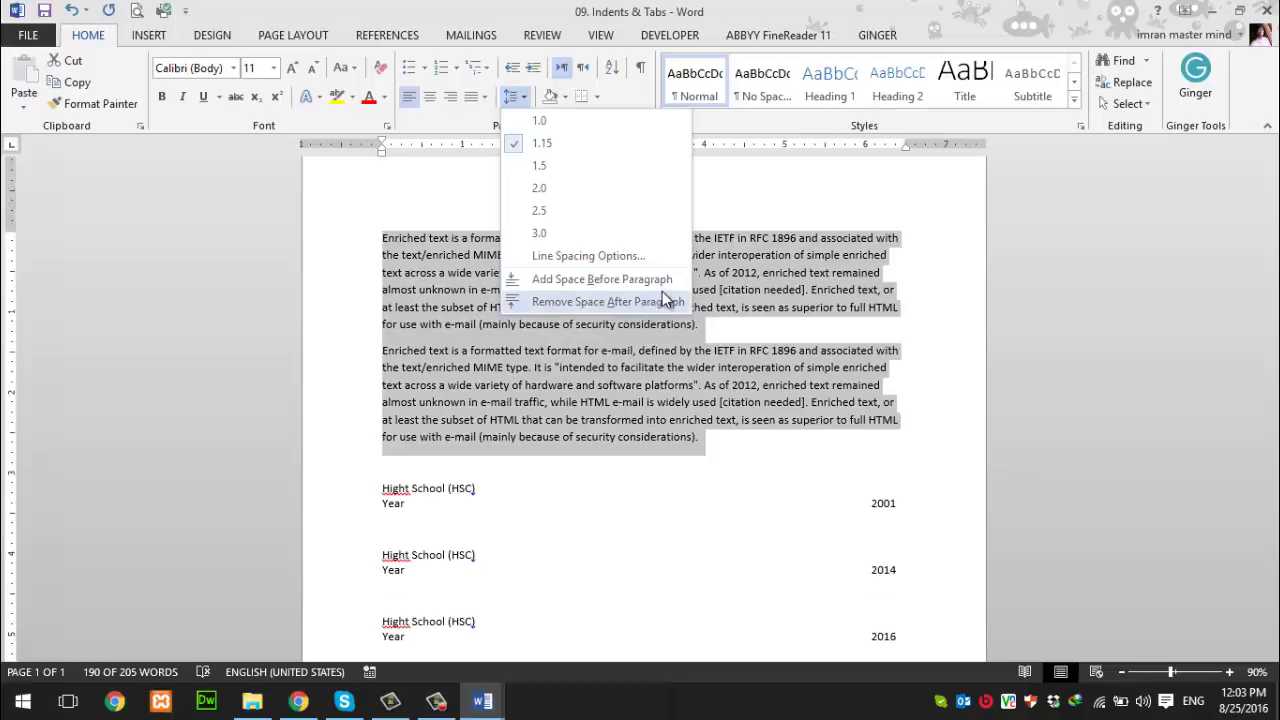
pyautogui.click(650, 258)
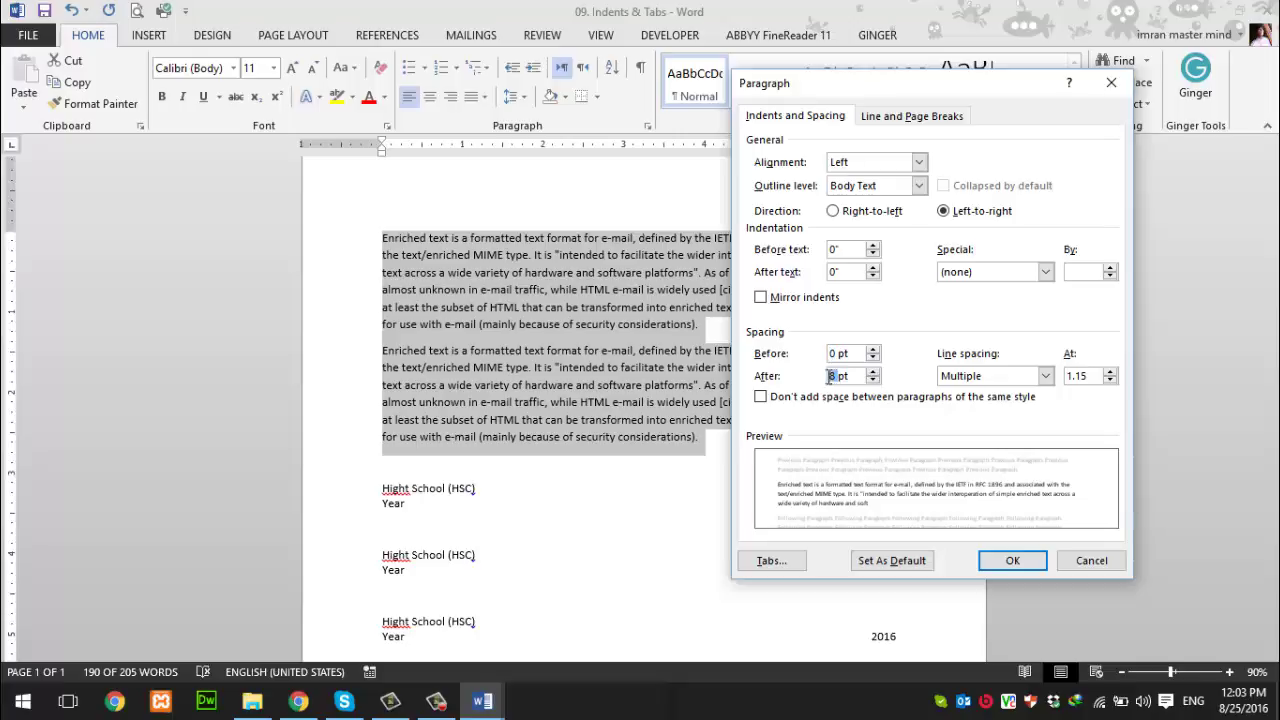
# Step: Set Spacing After to 11 pt in the Paragraph dialog and confirm with OK
pyautogui.write('12')
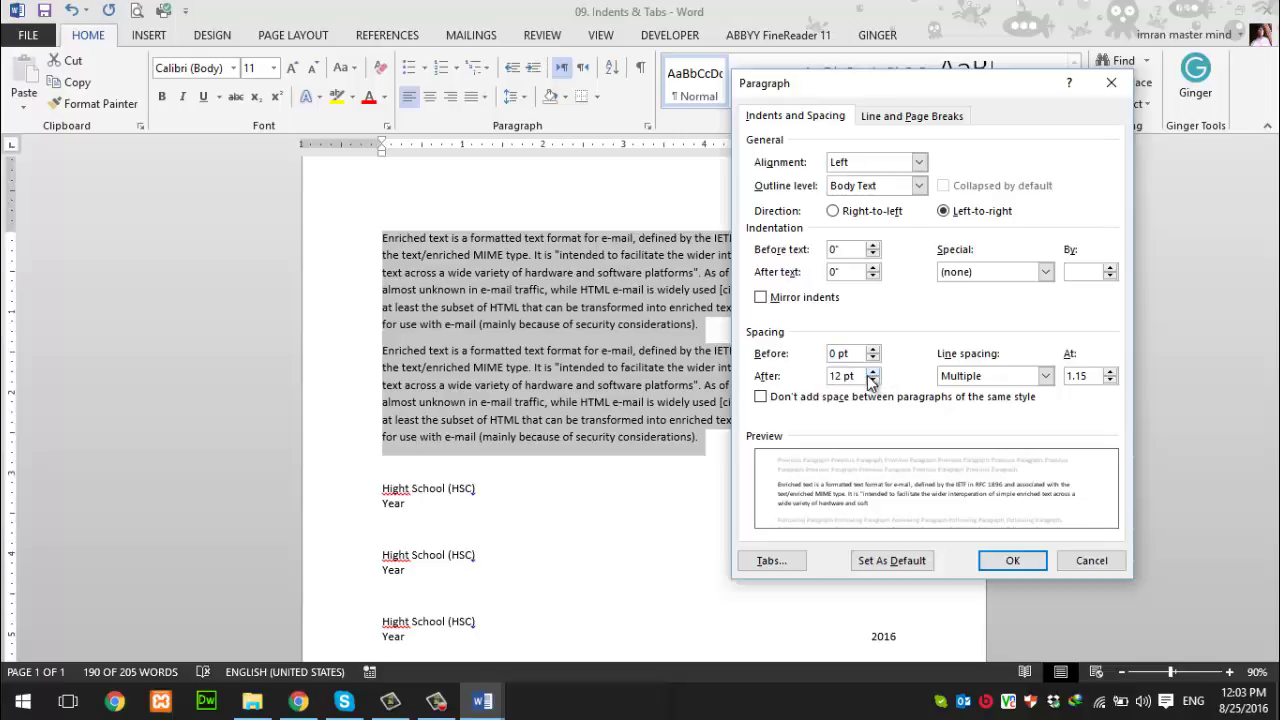
pyautogui.click(784, 379)
pyautogui.write('11')
pyautogui.click(1012, 560)
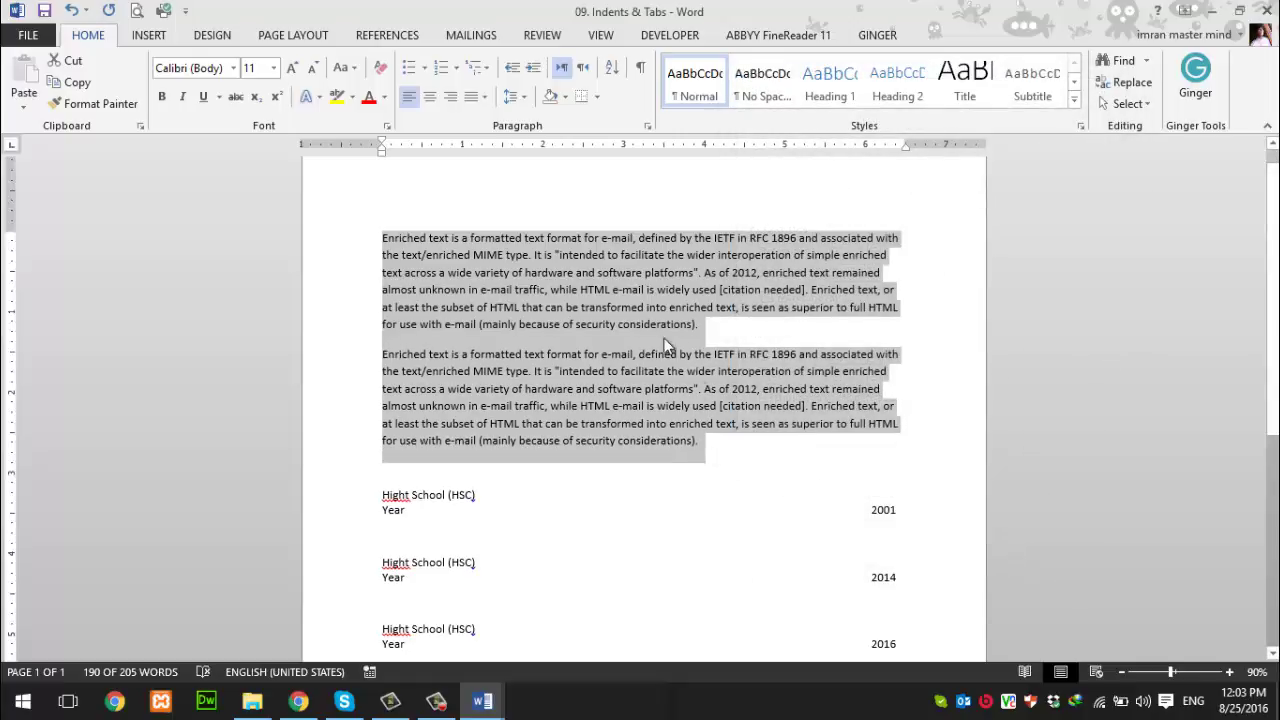
pyautogui.scroll(-5, 664, 334)
pyautogui.scroll(-2, 664, 334)
pyautogui.scroll(4, 663, 334)
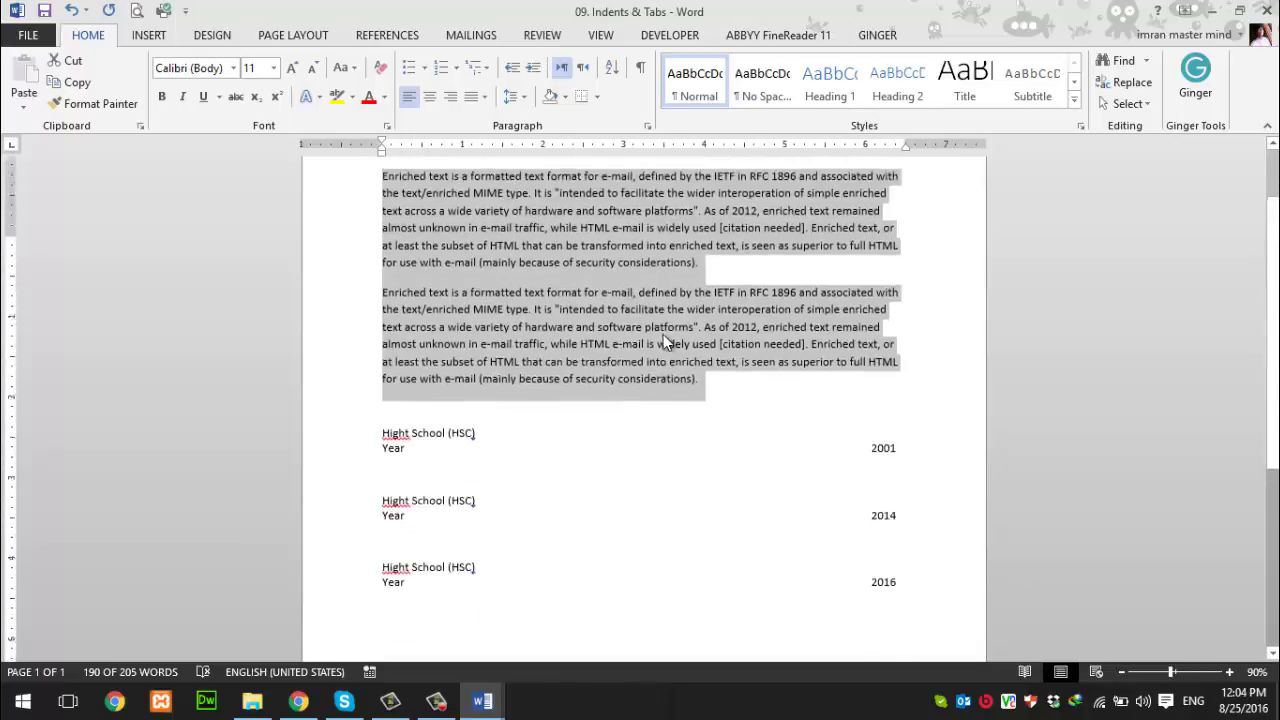
pyautogui.scroll(3, 663, 334)
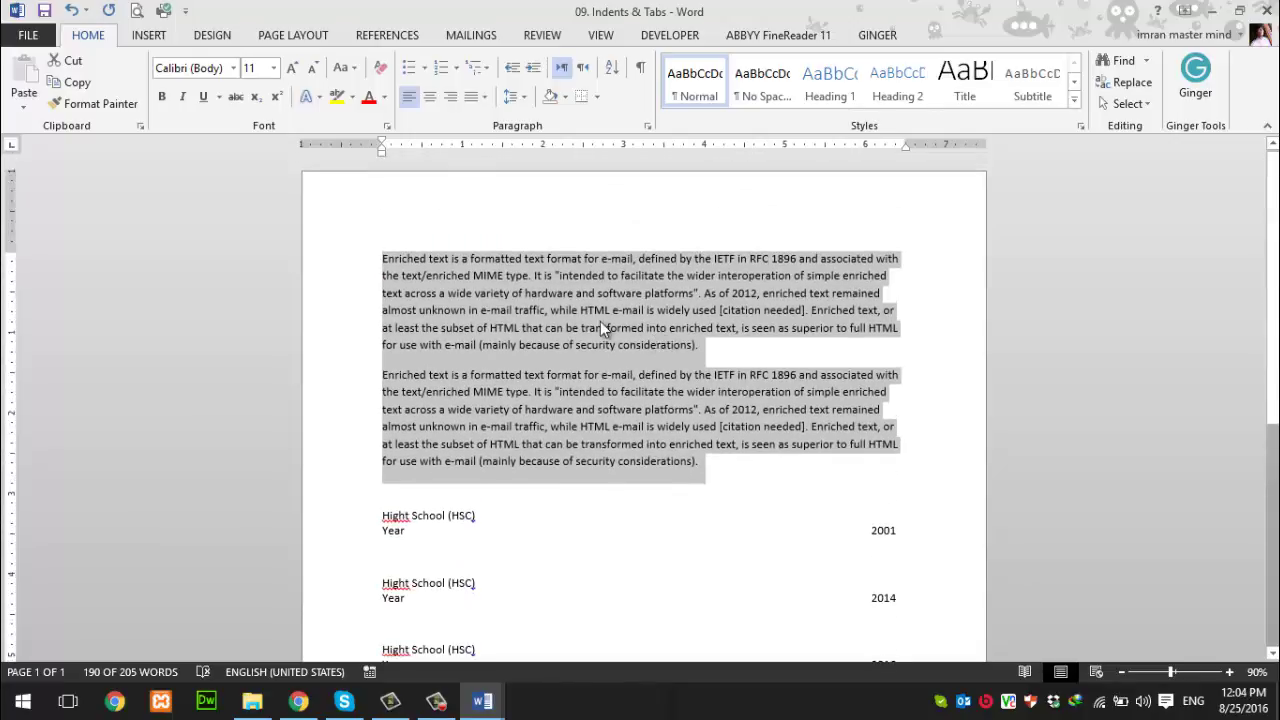